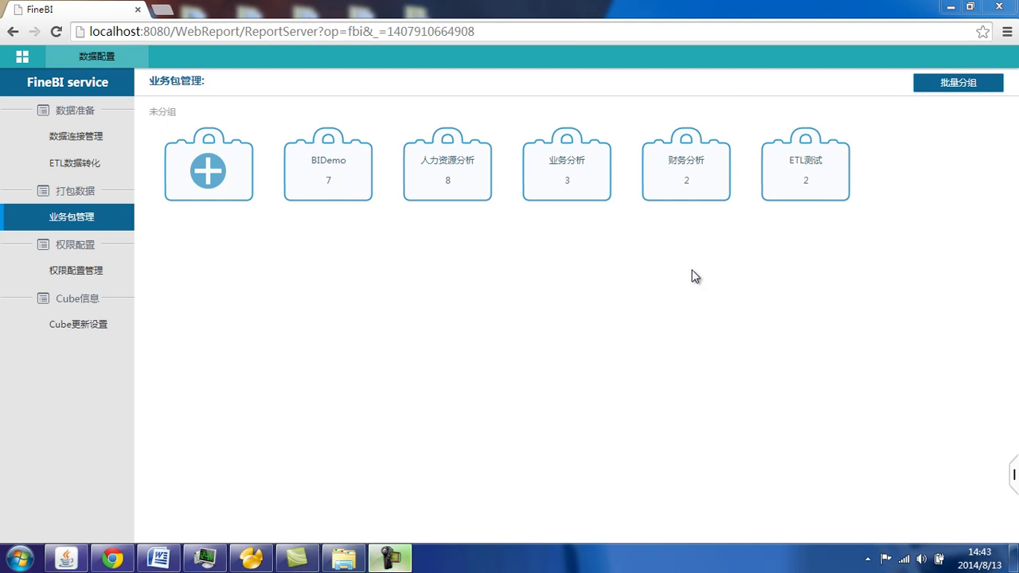
# Open the ETL测试 business package and preview the data of its 销售分析(sales) table.
pyautogui.click(786, 173)
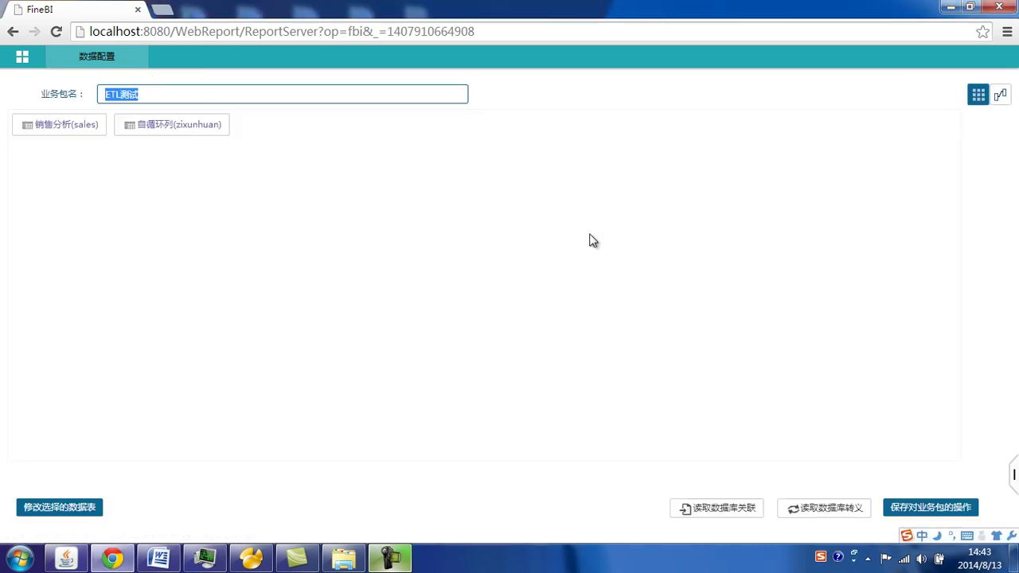
pyautogui.click(70, 129)
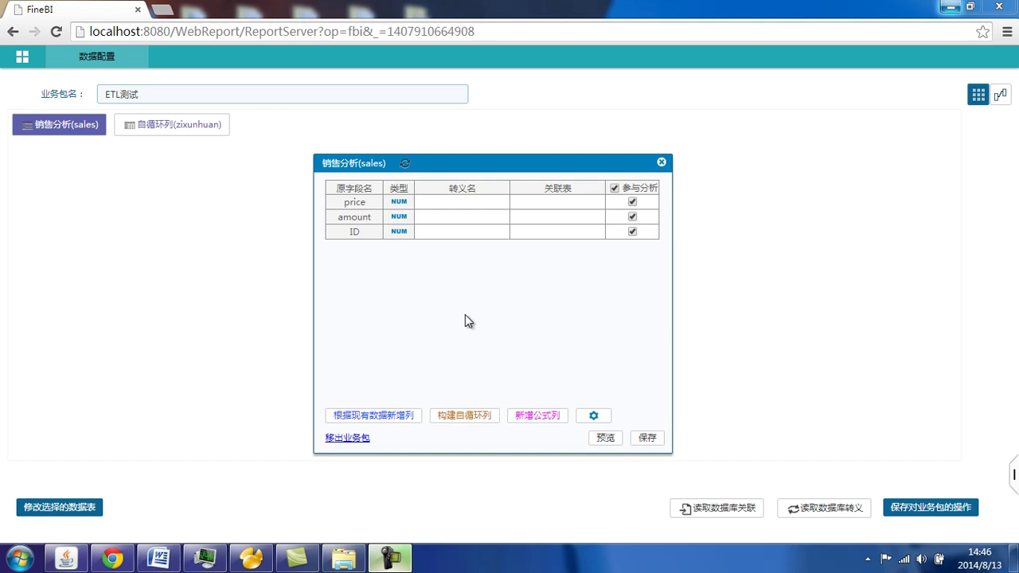
pyautogui.click(606, 438)
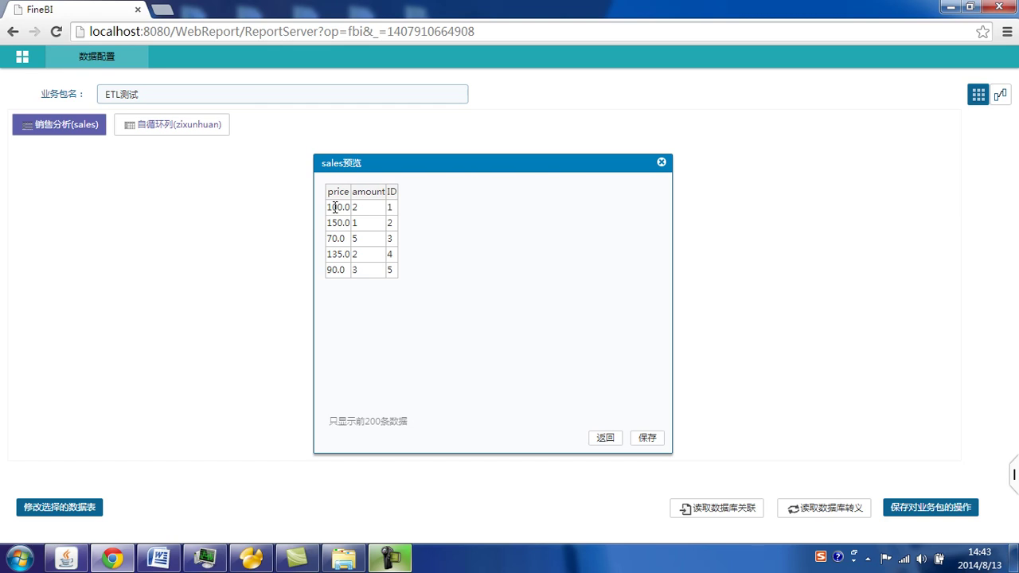
pyautogui.click(605, 438)
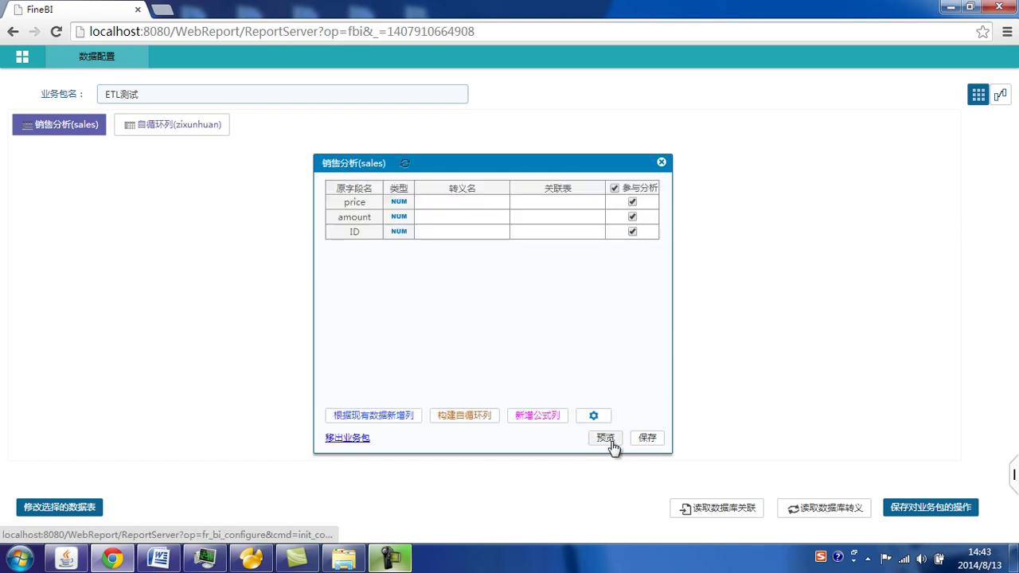
# Start a new formula column in the sales table with the formula price * amount.
pyautogui.click(542, 422)
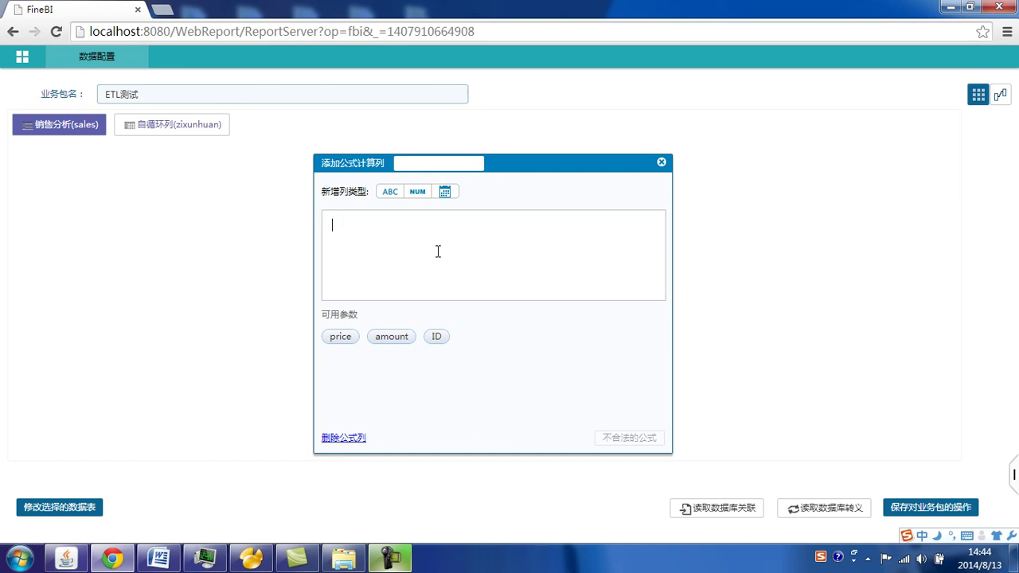
pyautogui.hotkey('ctrl', 'shift')
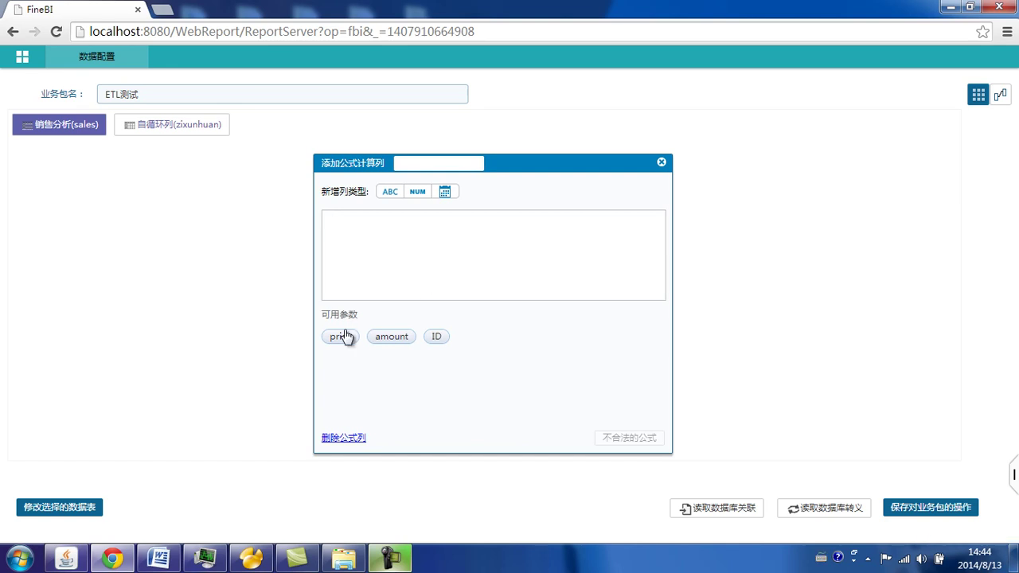
pyautogui.click(340, 336)
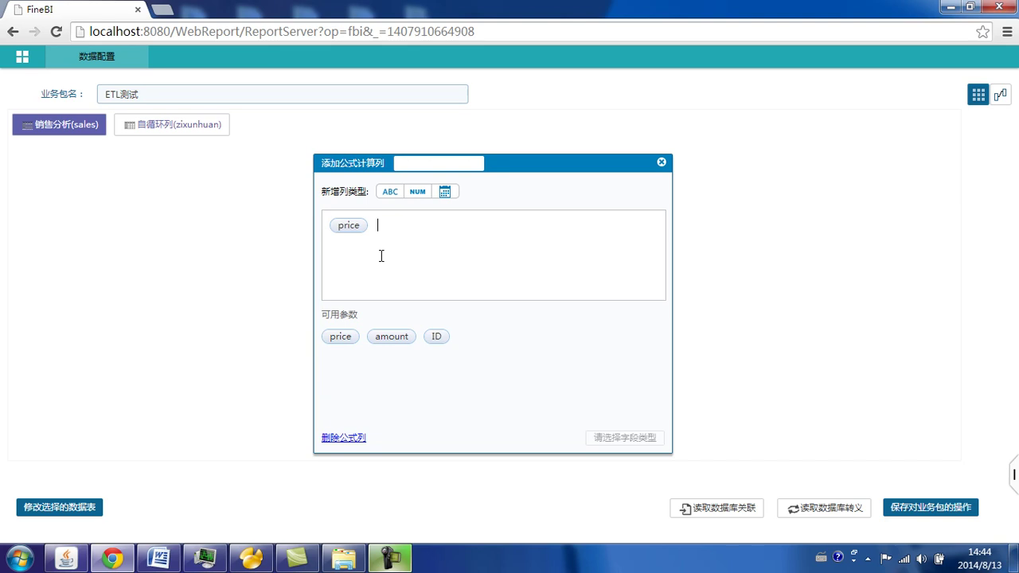
pyautogui.write('*')
pyautogui.click(391, 336)
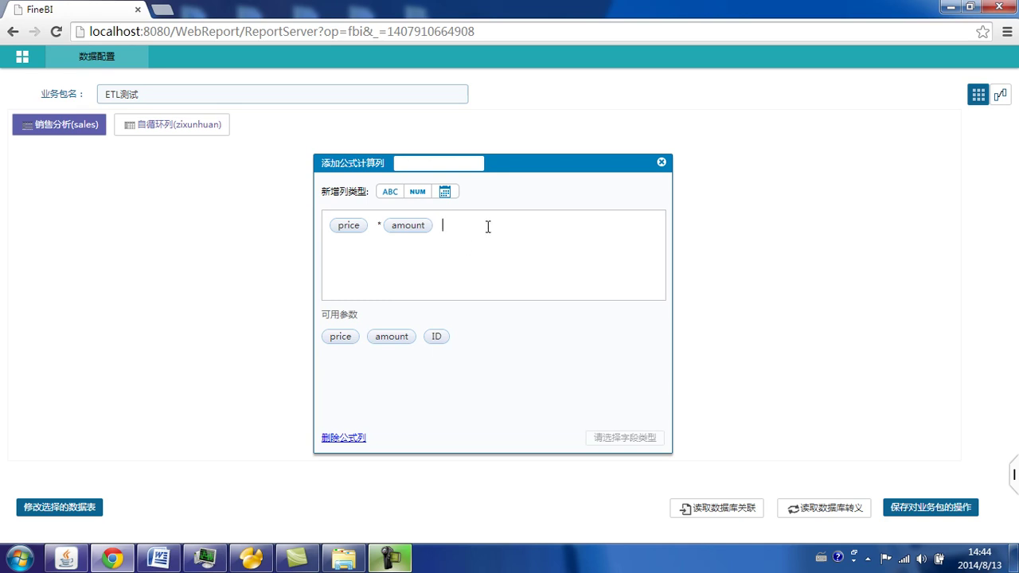
# Set the formula column's type to NUM, name it 销售额 and confirm it.
pyautogui.click(418, 193)
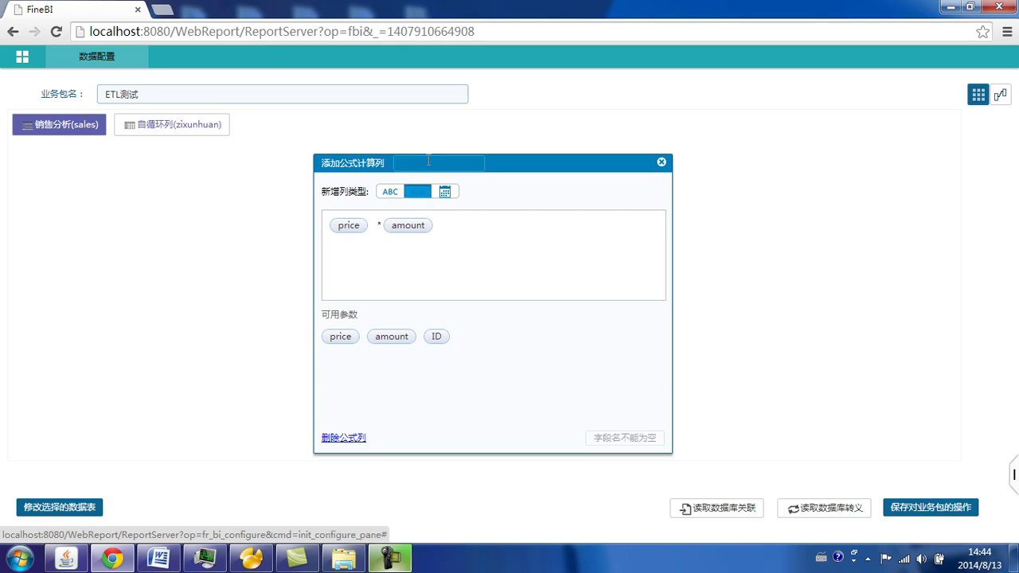
pyautogui.click(432, 164)
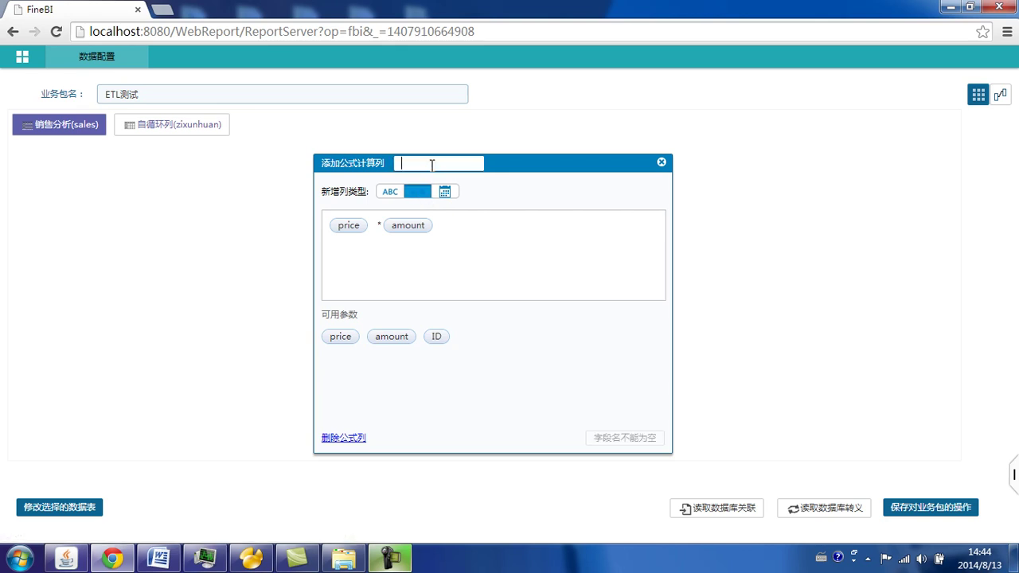
pyautogui.write('xiaoshoue')
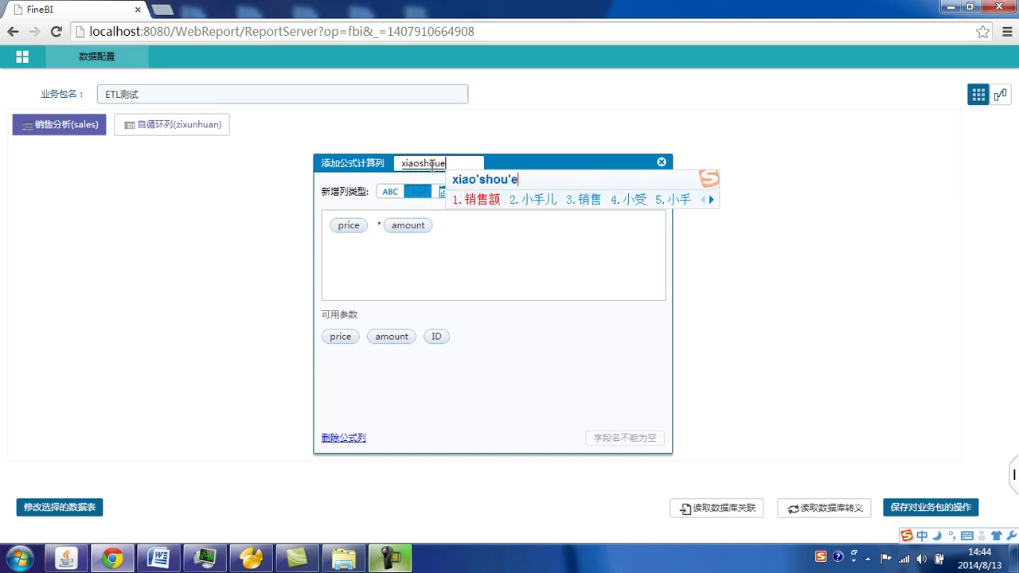
pyautogui.press('space')
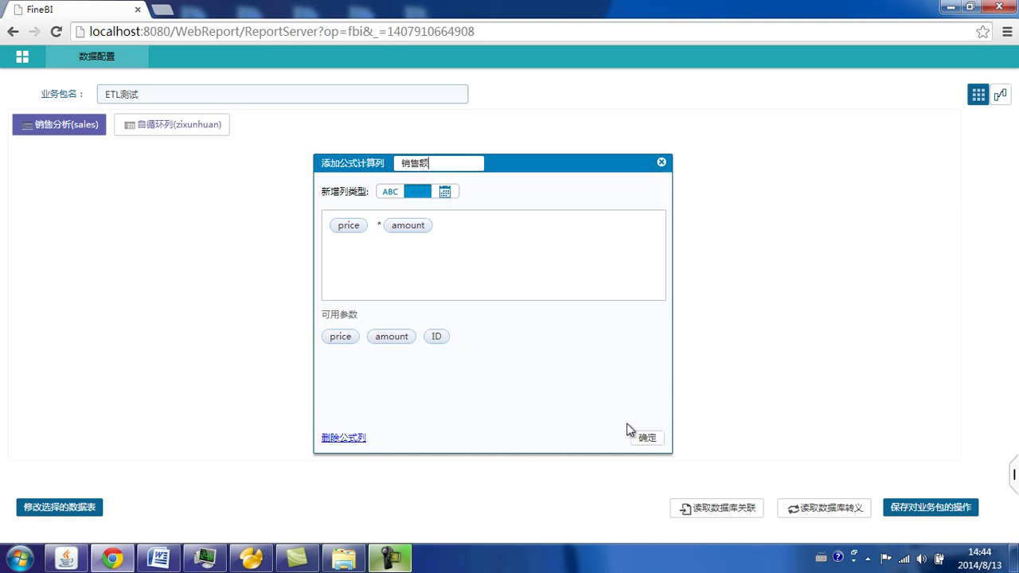
pyautogui.click(647, 437)
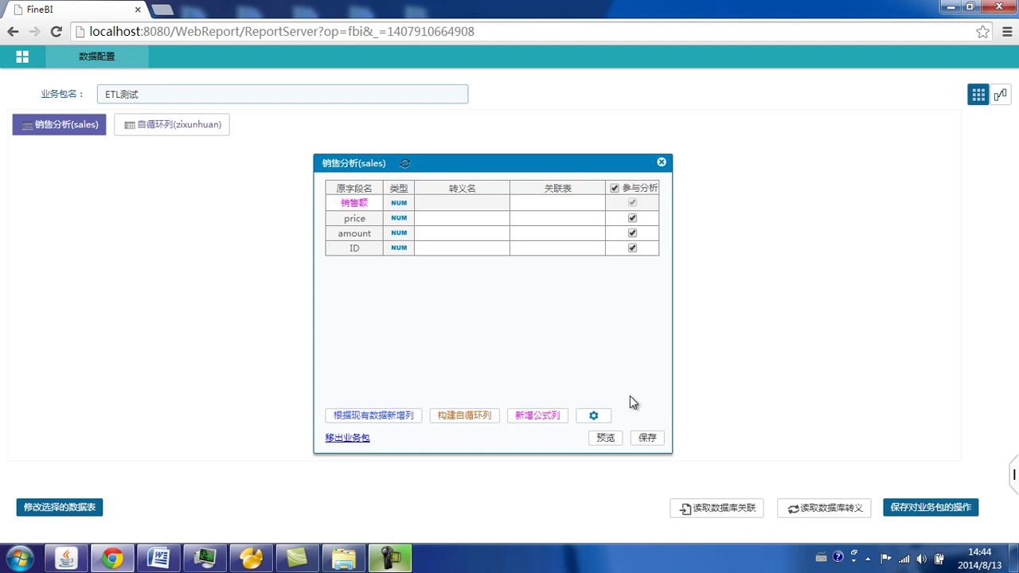
# Save the sales table and its business package, and run an immediate update of the multidimensional database.
pyautogui.click(649, 437)
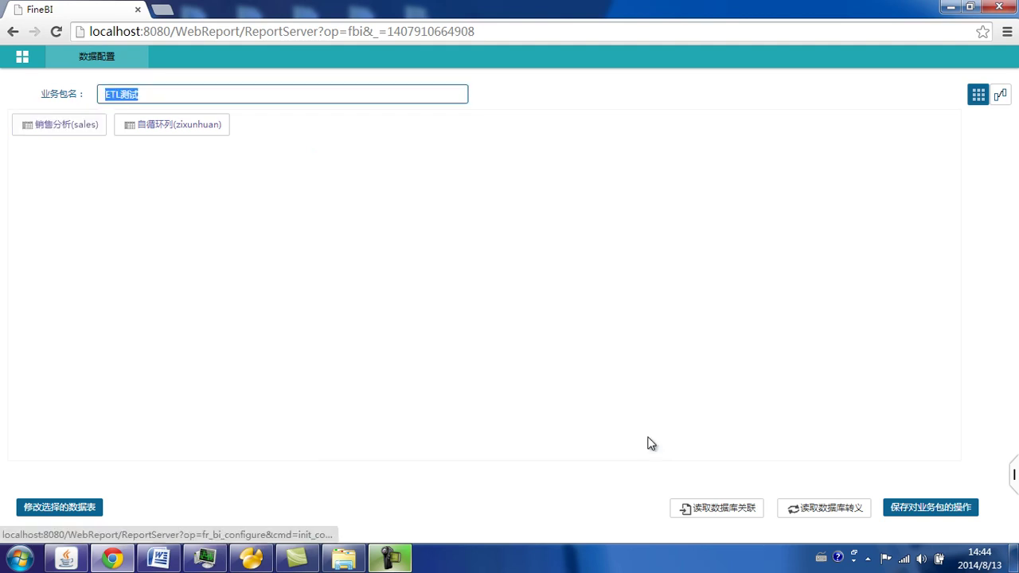
pyautogui.click(905, 510)
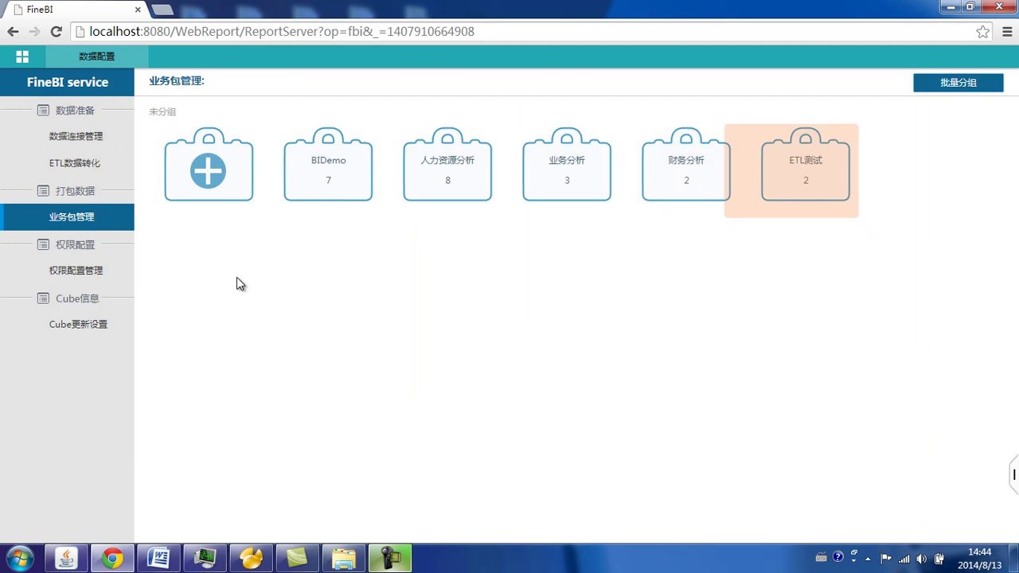
pyautogui.click(84, 323)
pyautogui.click(271, 124)
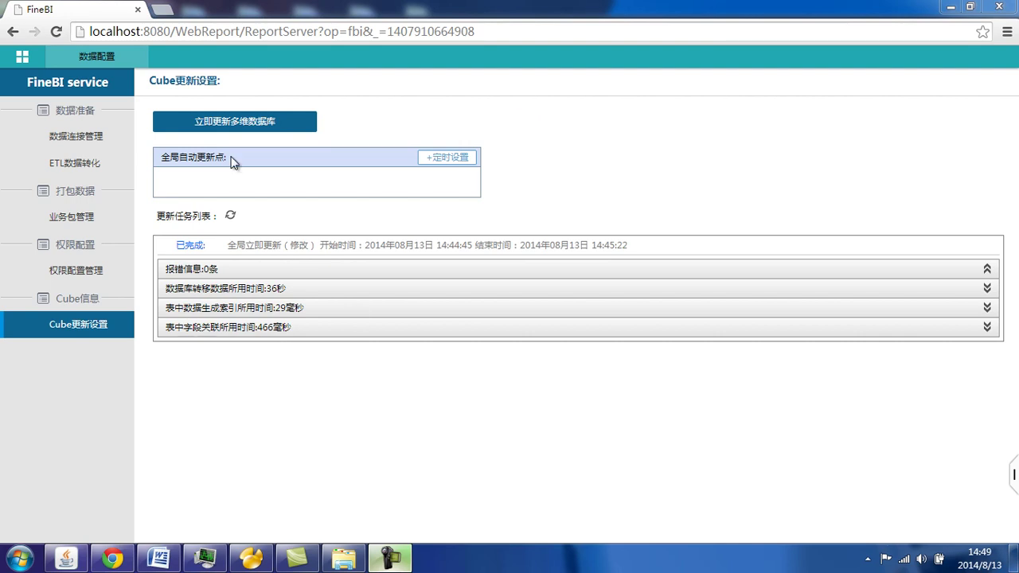
pyautogui.click(146, 56)
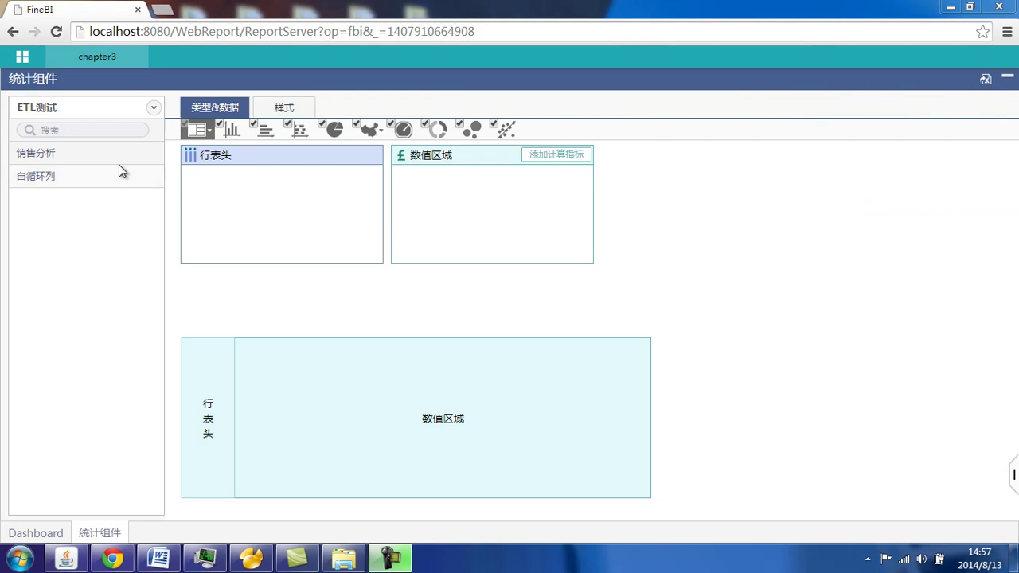
# Put ID from 销售分析 into the row header and price, amount and 销售额 into the value area.
pyautogui.click(116, 154)
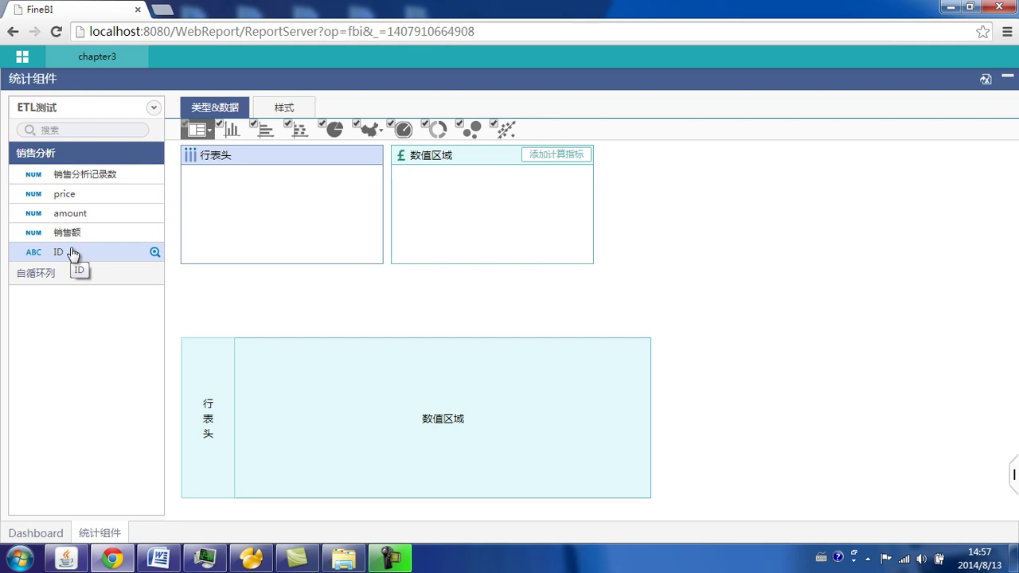
pyautogui.moveTo(70, 252); pyautogui.dragTo(137, 221)
pyautogui.moveTo(100, 194); pyautogui.dragTo(528, 236)
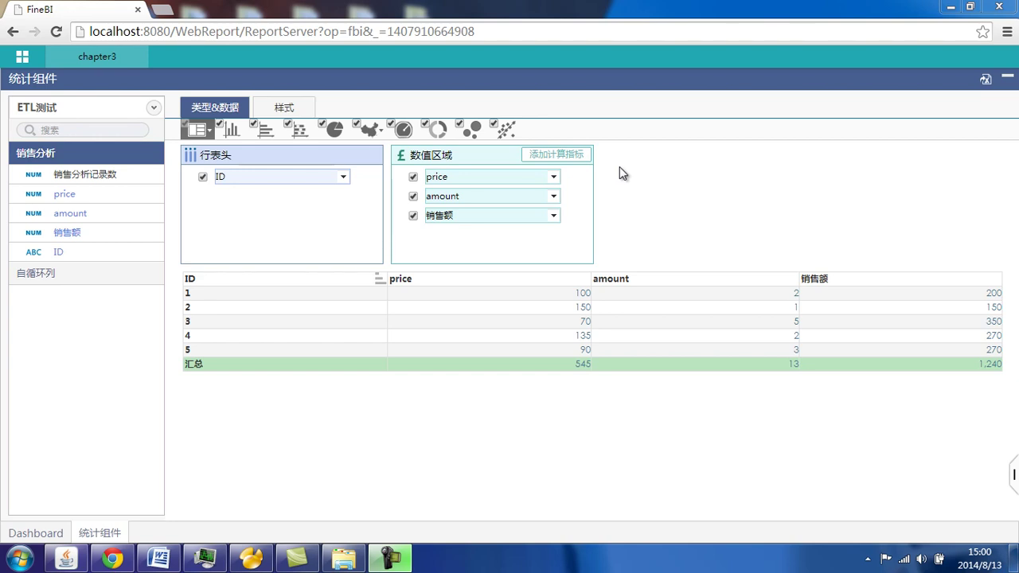
# Remove ID from the row header and add a calculated indicator with the formula price * amount.
pyautogui.click(344, 177)
pyautogui.click(389, 284)
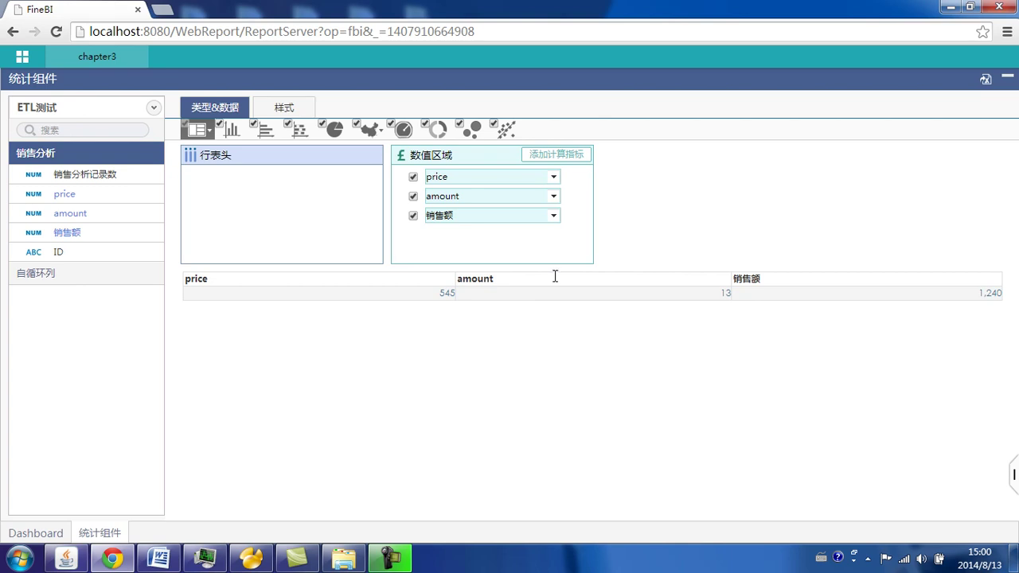
pyautogui.click(562, 162)
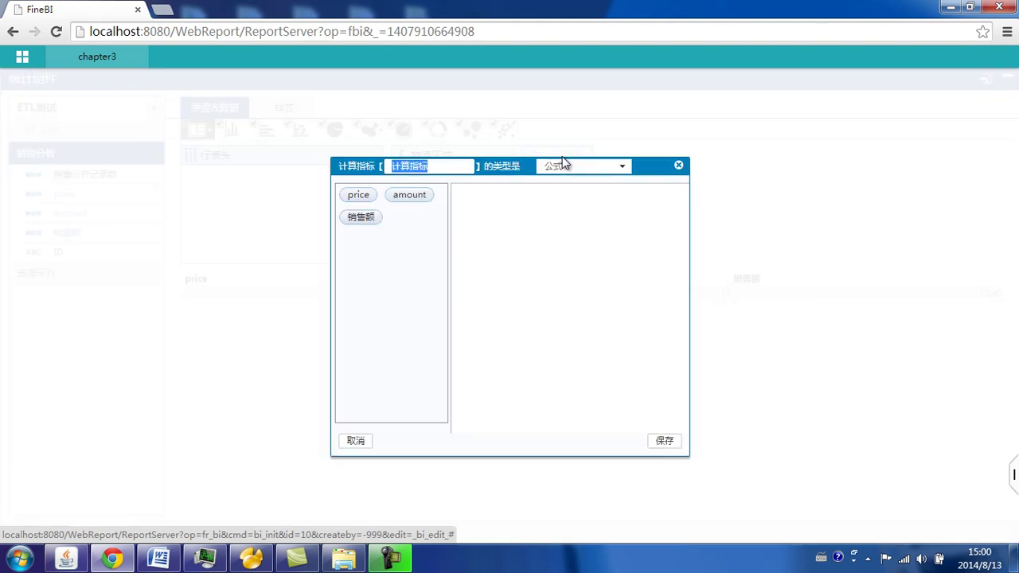
pyautogui.click(357, 197)
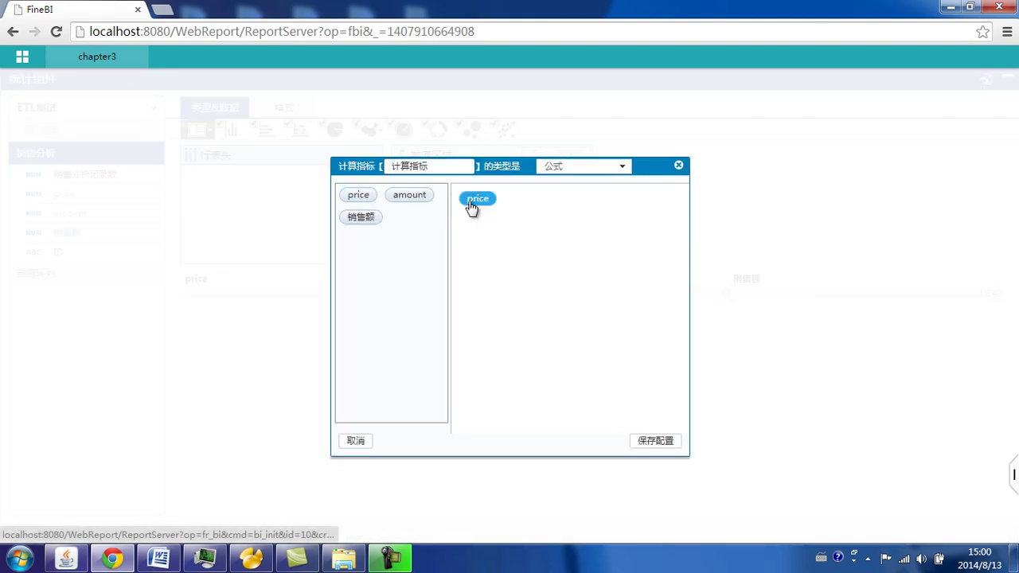
pyautogui.write('*')
pyautogui.click(426, 198)
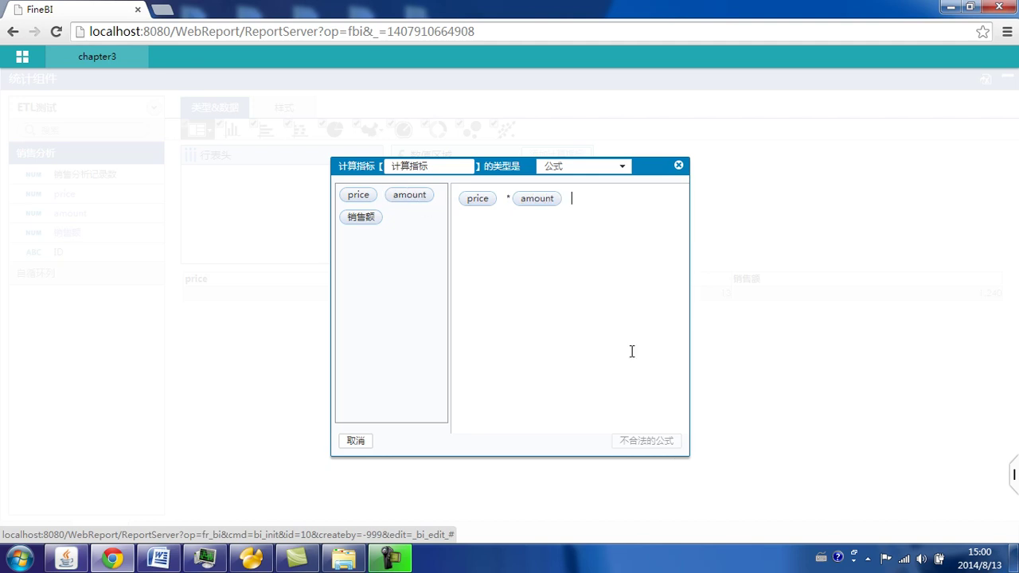
pyautogui.click(665, 440)
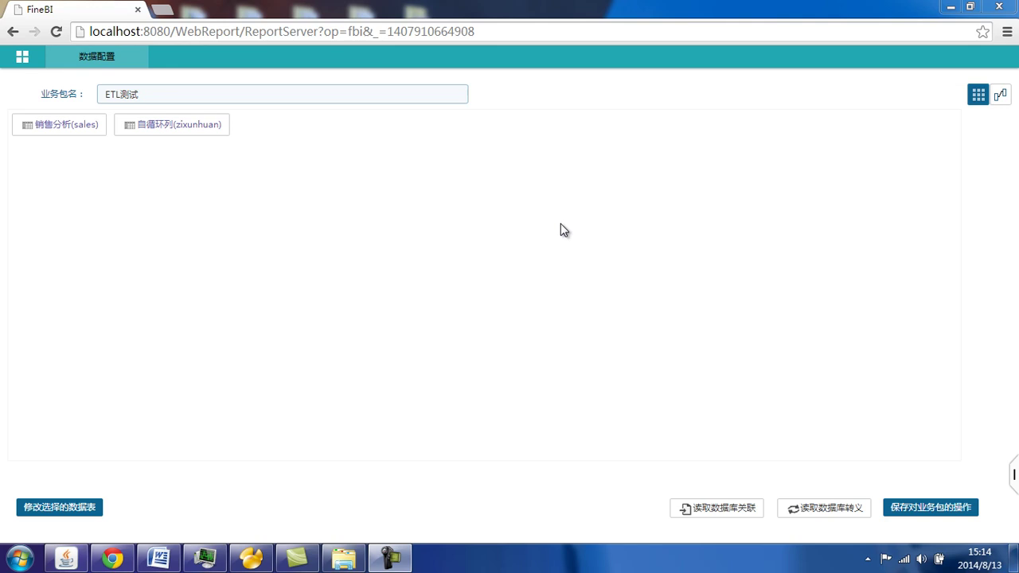
# Preview the 自循环列(zixunhuan) table and build its self-loop relationship with one-column layering (根据一列数据分层) based on id.
pyautogui.click(181, 129)
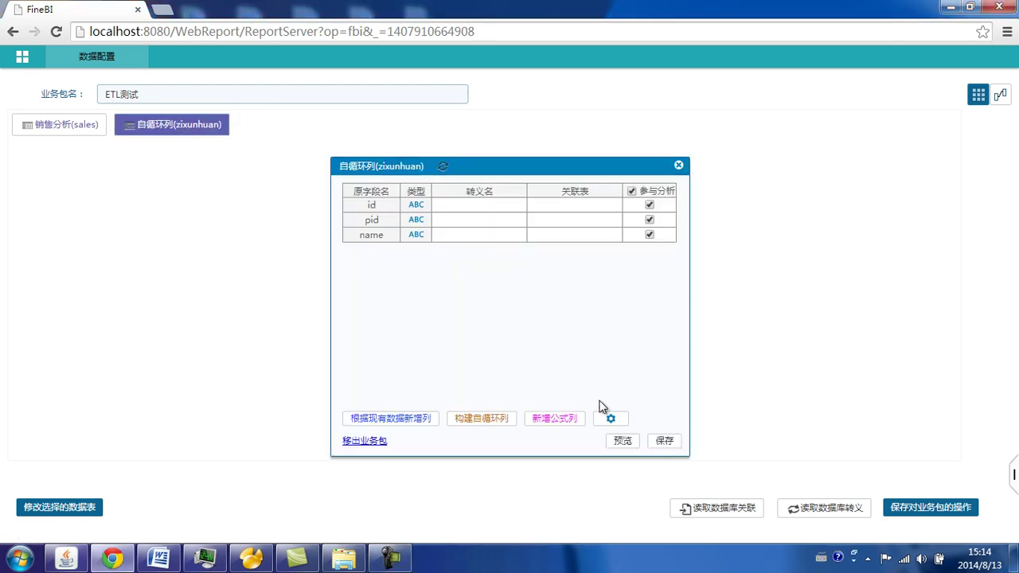
pyautogui.click(625, 443)
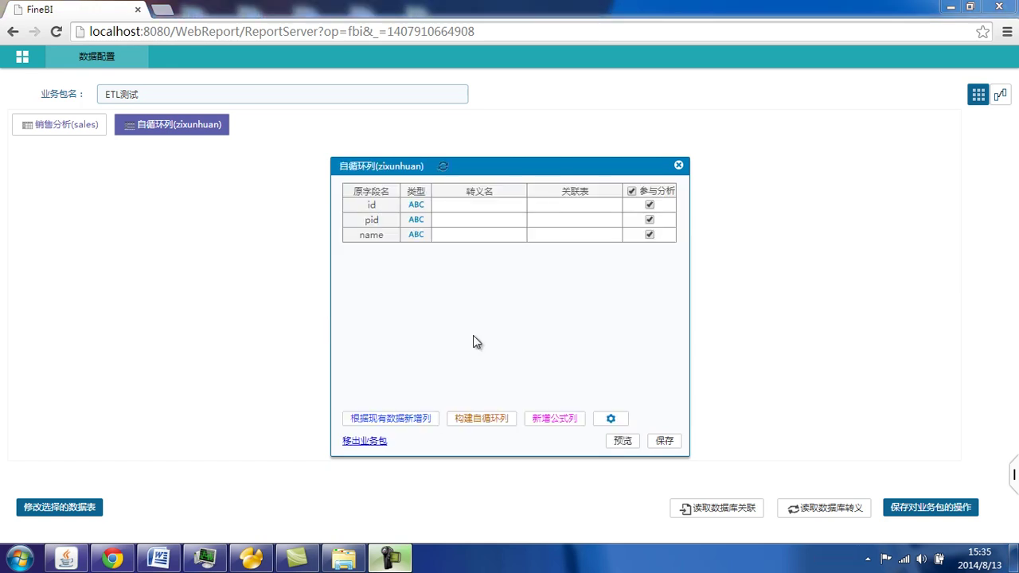
pyautogui.click(489, 418)
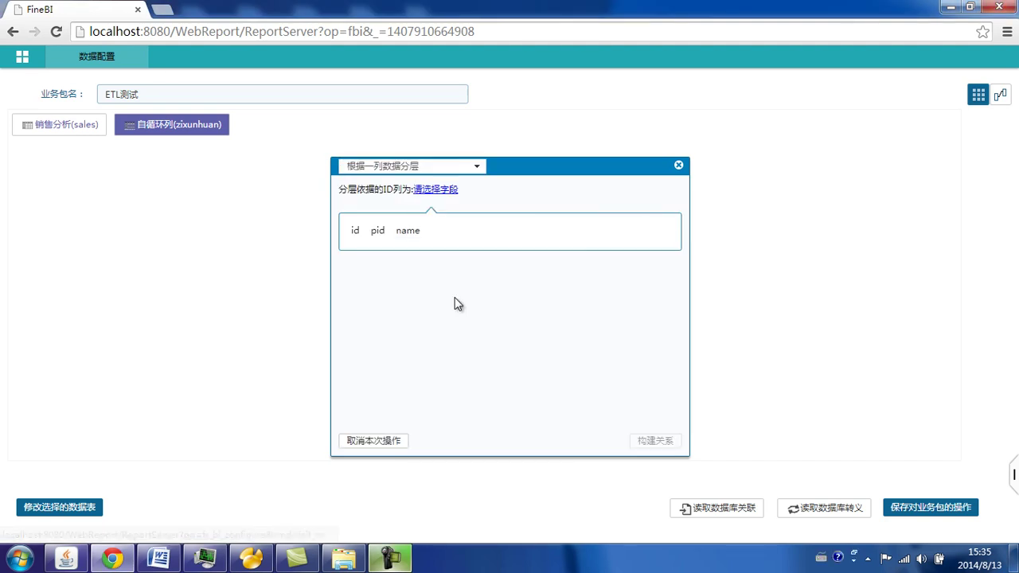
pyautogui.click(478, 168)
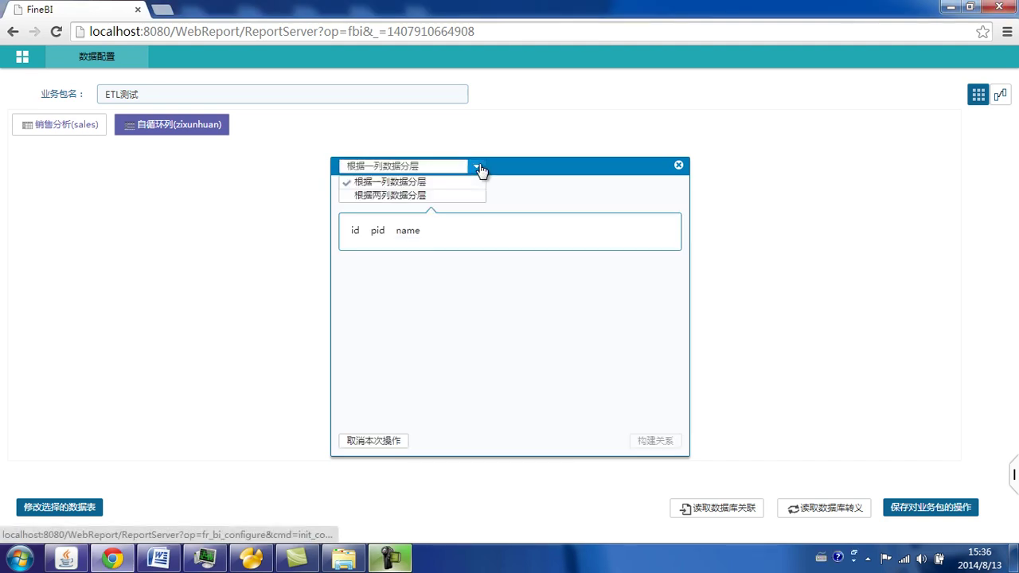
pyautogui.click(403, 183)
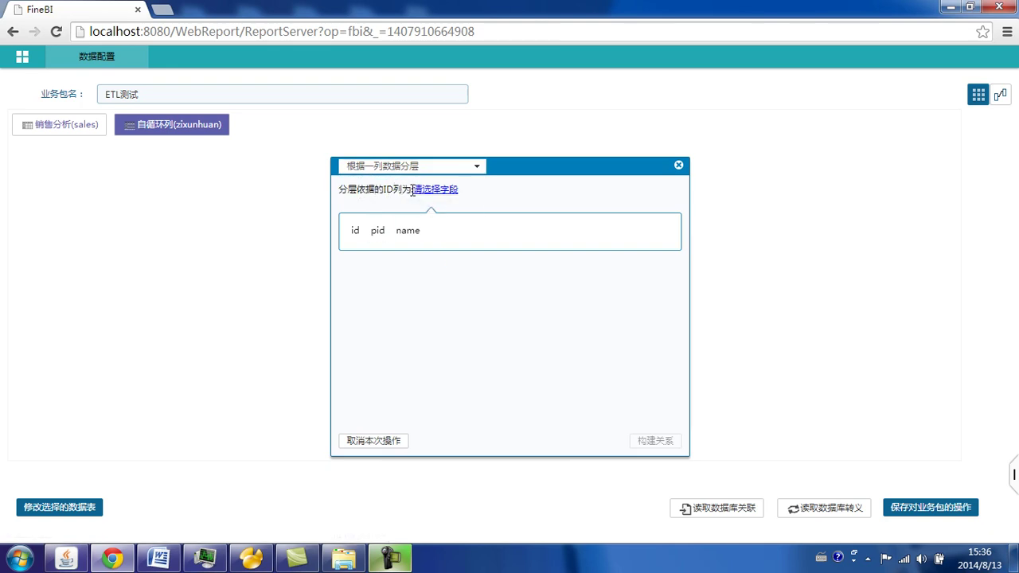
pyautogui.click(355, 231)
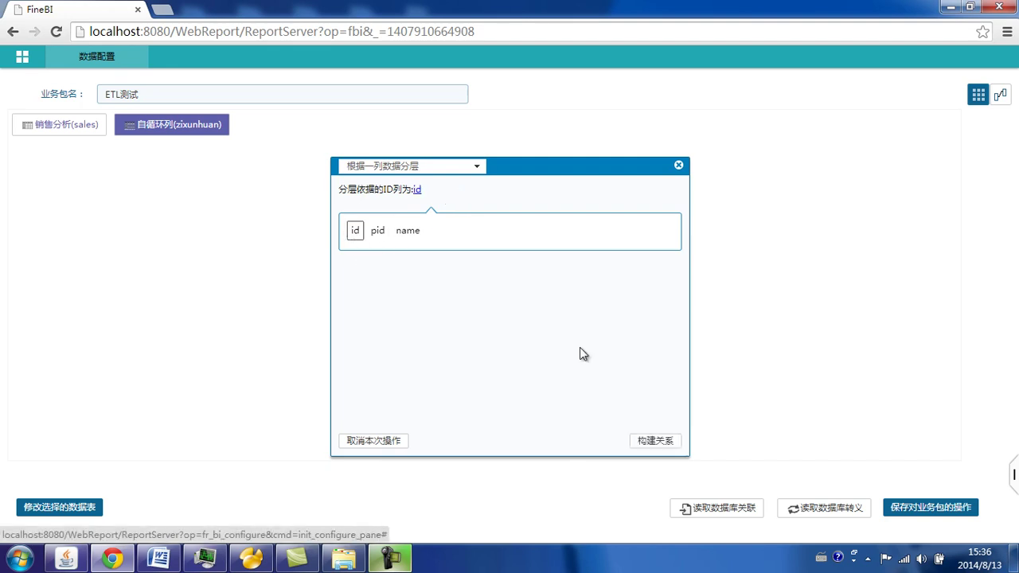
pyautogui.click(657, 441)
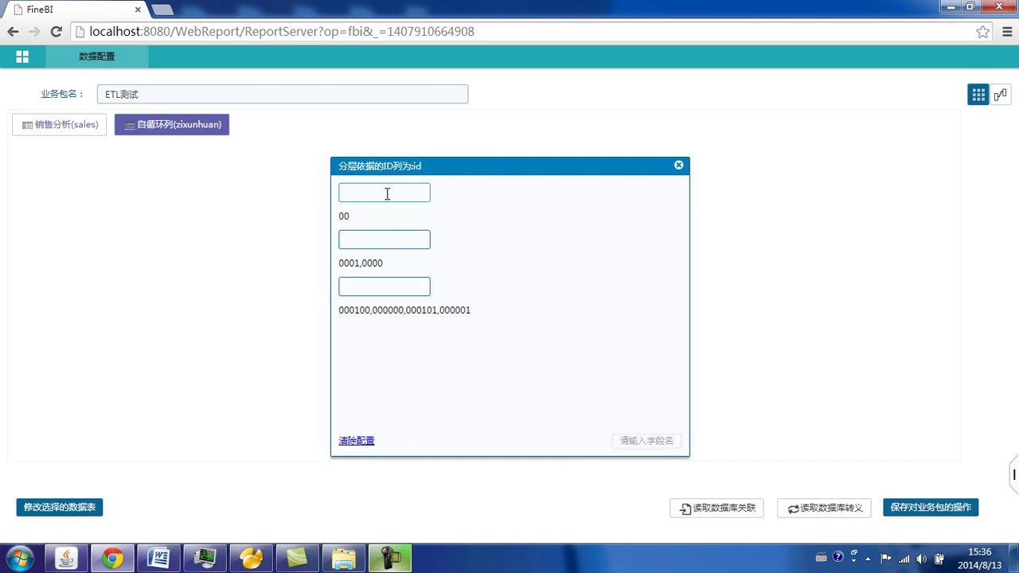
# Name the three hierarchy level fields 0, 1 and 2 from the shortest to the longest ids, and save the configuration.
pyautogui.click(387, 193)
pyautogui.write('0')
pyautogui.click(404, 234)
pyautogui.write('1')
pyautogui.click(377, 280)
pyautogui.write('2')
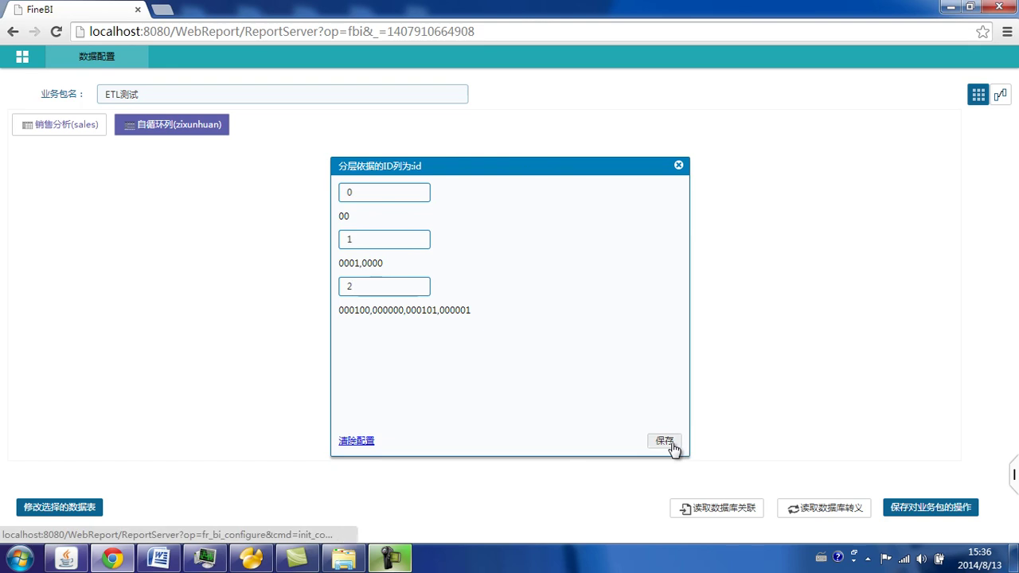
pyautogui.click(665, 442)
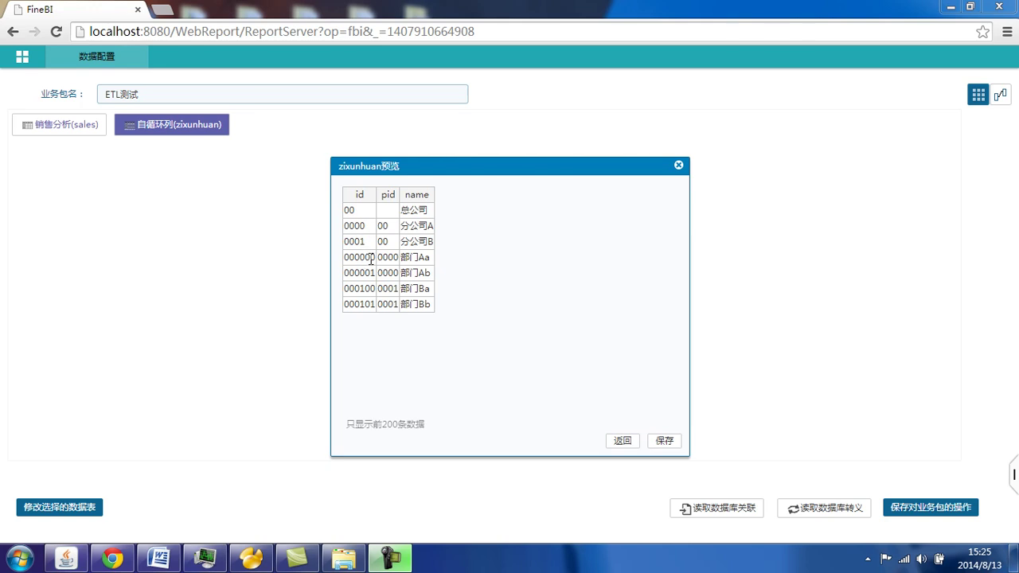
# Leave the zixunhuan data preview and save both the table and the ETL测试 business package.
pyautogui.click(622, 440)
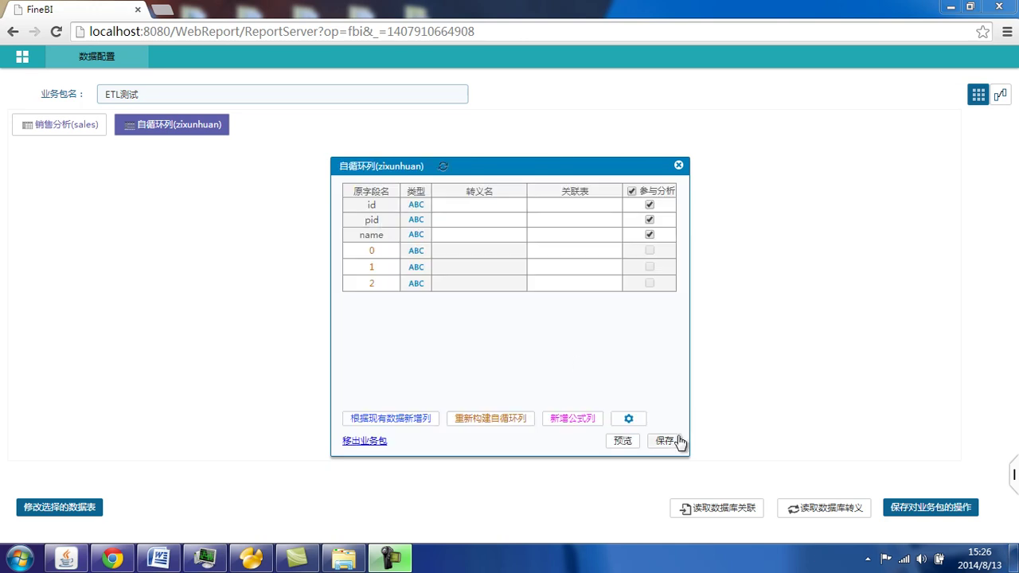
pyautogui.click(667, 442)
pyautogui.click(925, 507)
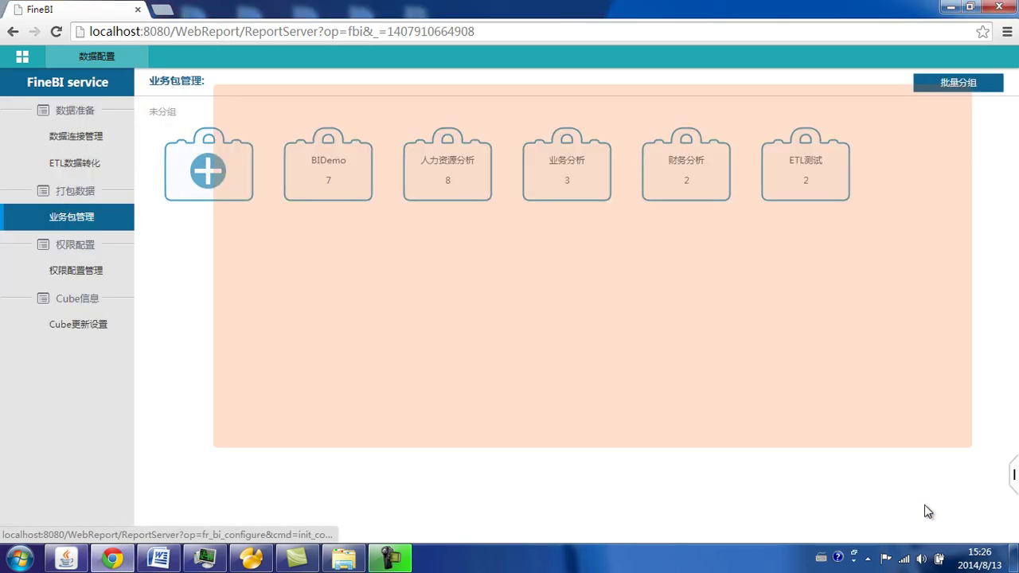
# Open the Cube update settings and run an immediate update of the multidimensional database.
pyautogui.click(37, 322)
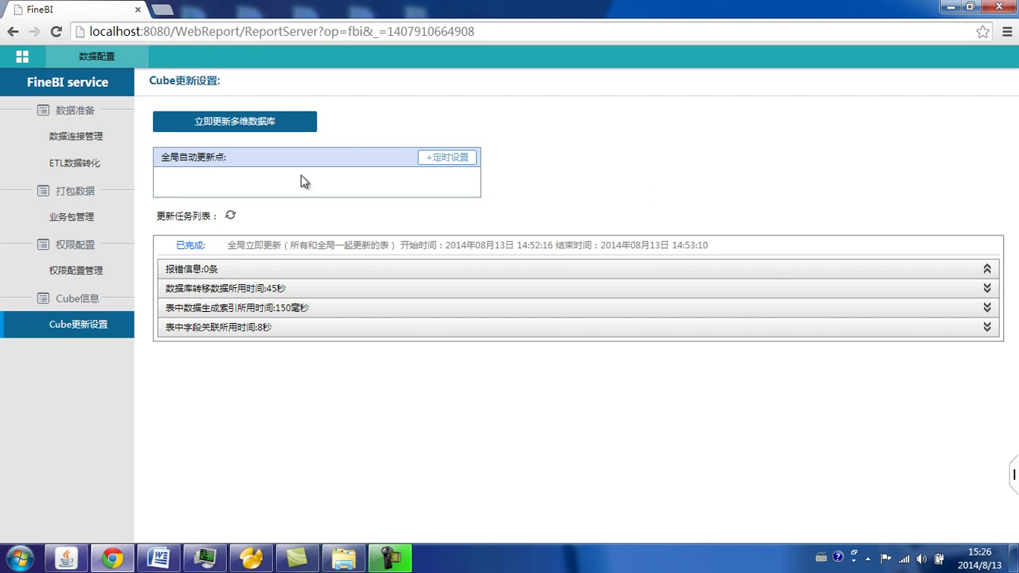
pyautogui.click(255, 126)
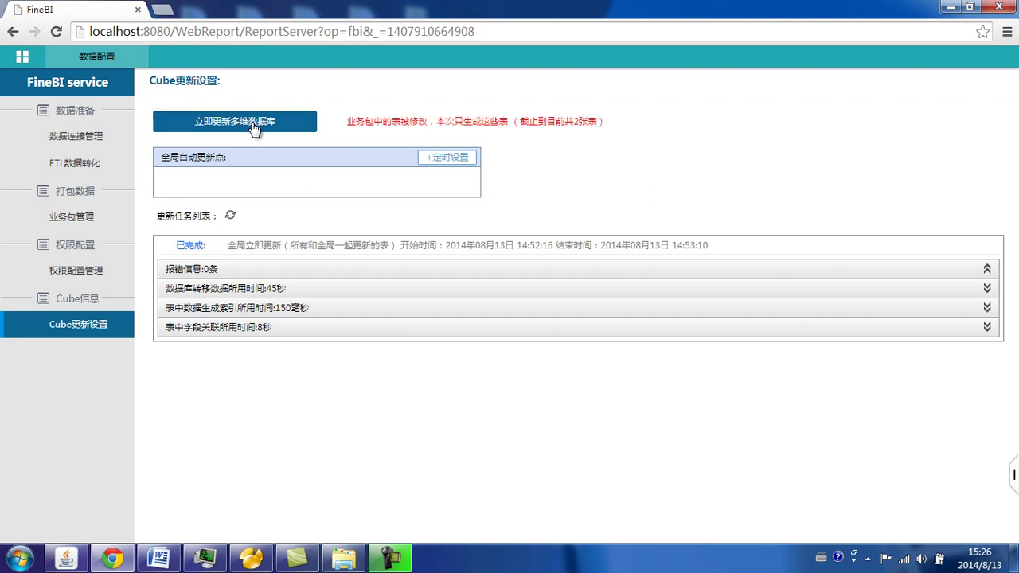
pyautogui.click(255, 125)
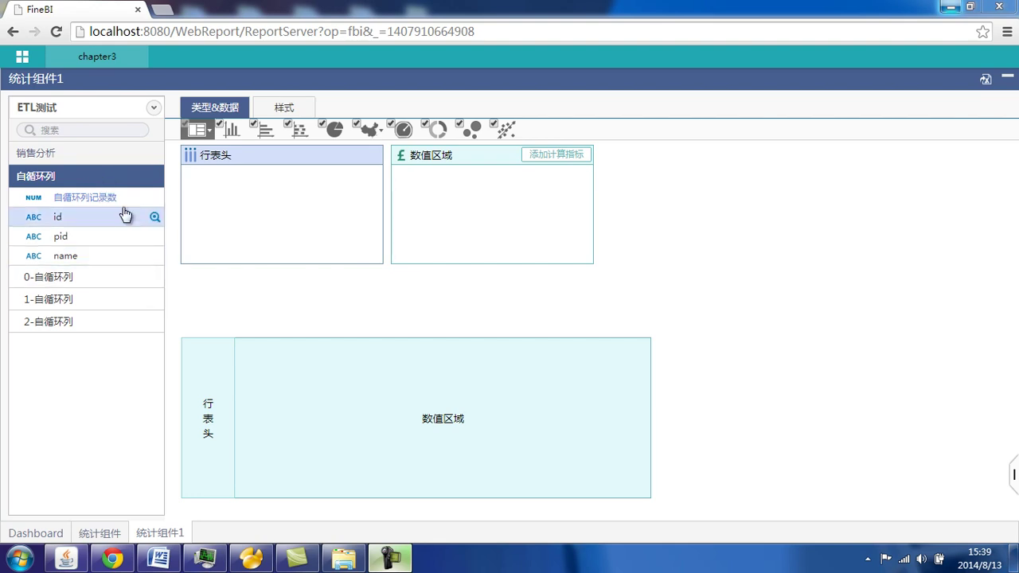
# Add 自循环列记录数 to the value area of 统计组件1 and the 自循环列 name field three times to its row header.
pyautogui.moveTo(108, 206); pyautogui.dragTo(442, 212)
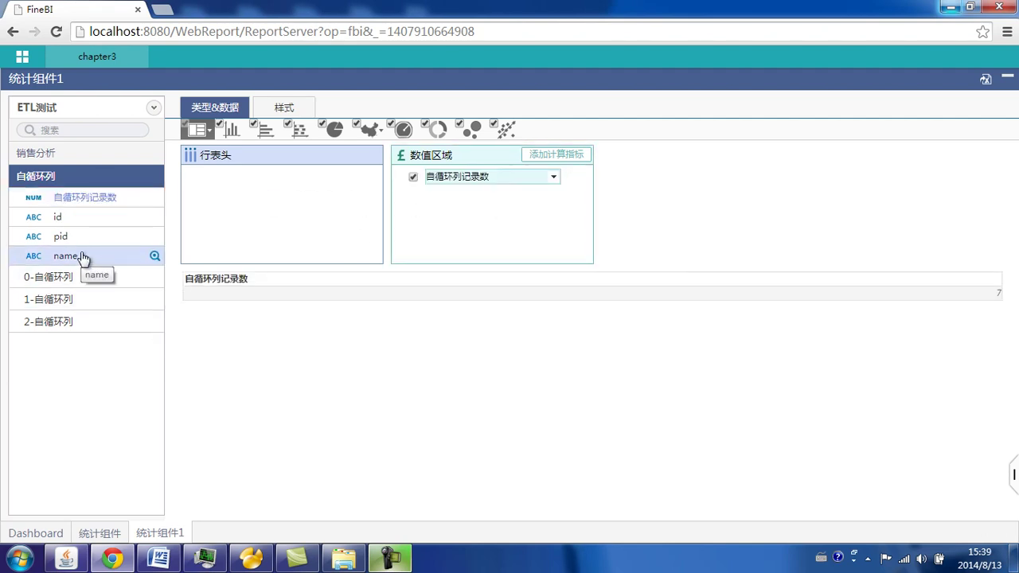
pyautogui.moveTo(79, 258); pyautogui.dragTo(243, 191)
pyautogui.moveTo(83, 257); pyautogui.dragTo(229, 205)
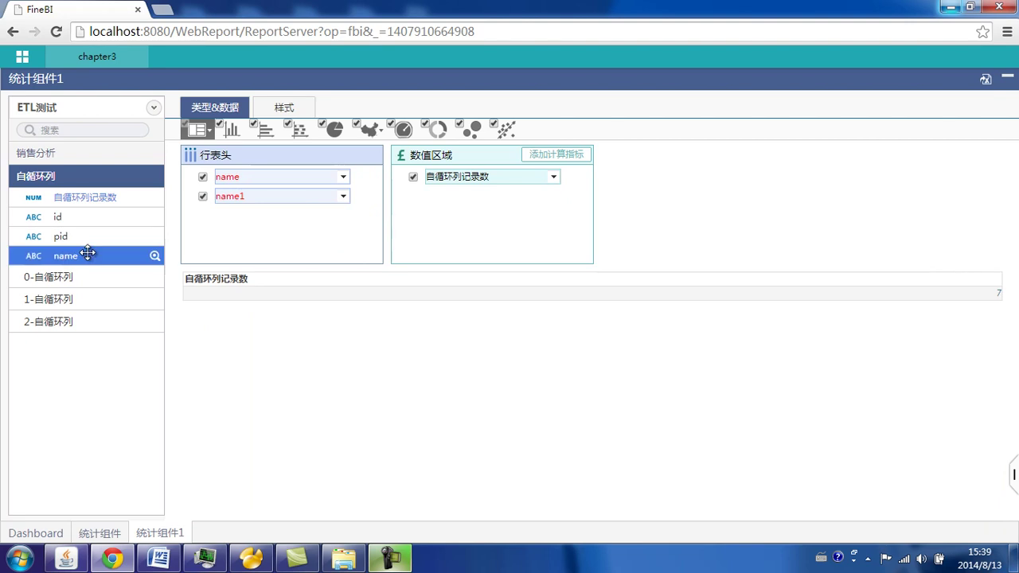
pyautogui.moveTo(74, 254); pyautogui.dragTo(331, 243)
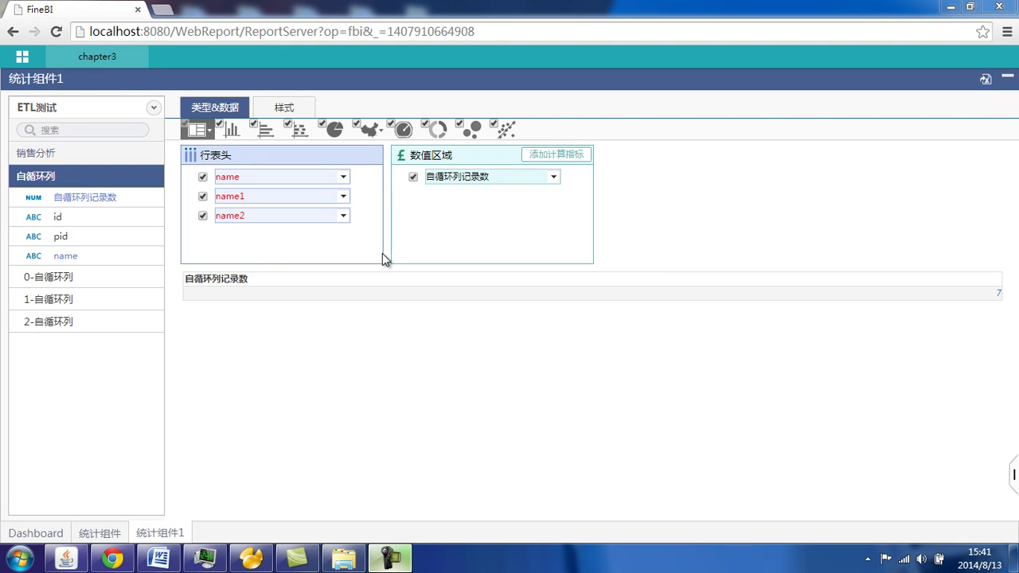
# Match the row header dimension name to the field 0.name for the 自循环列记录数 indicator and save the configuration.
pyautogui.click(343, 177)
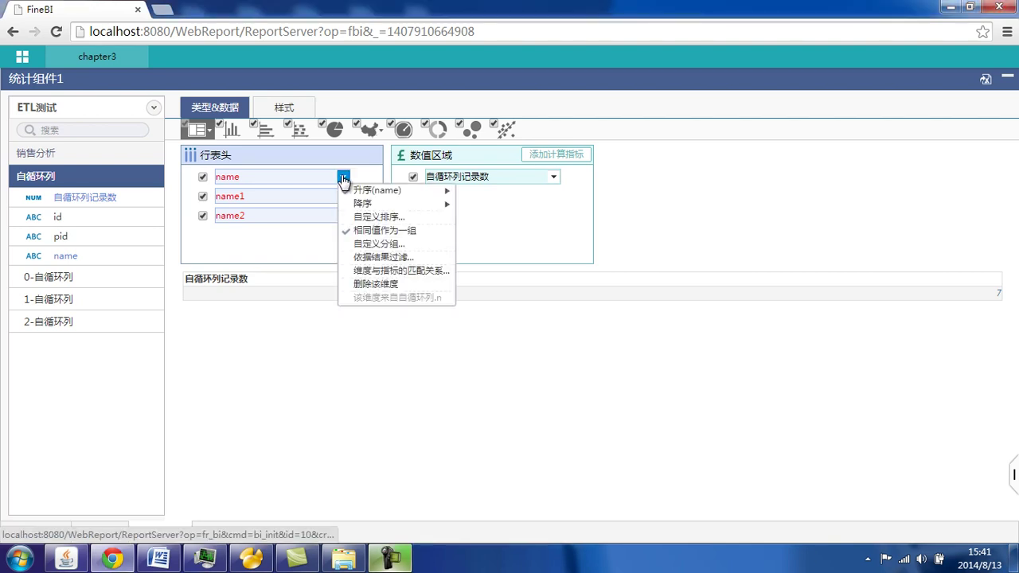
pyautogui.click(406, 272)
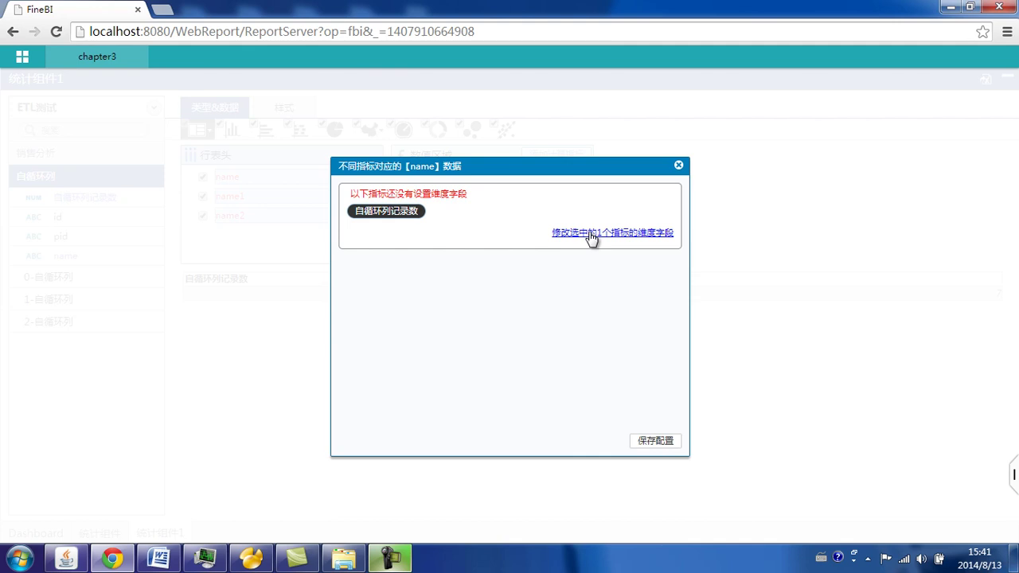
pyautogui.click(592, 234)
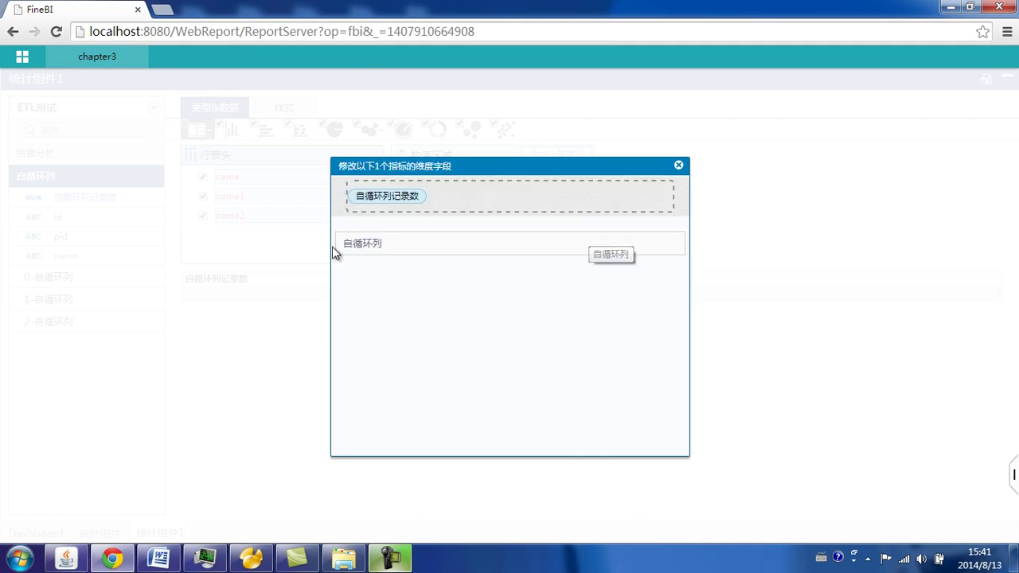
pyautogui.click(369, 247)
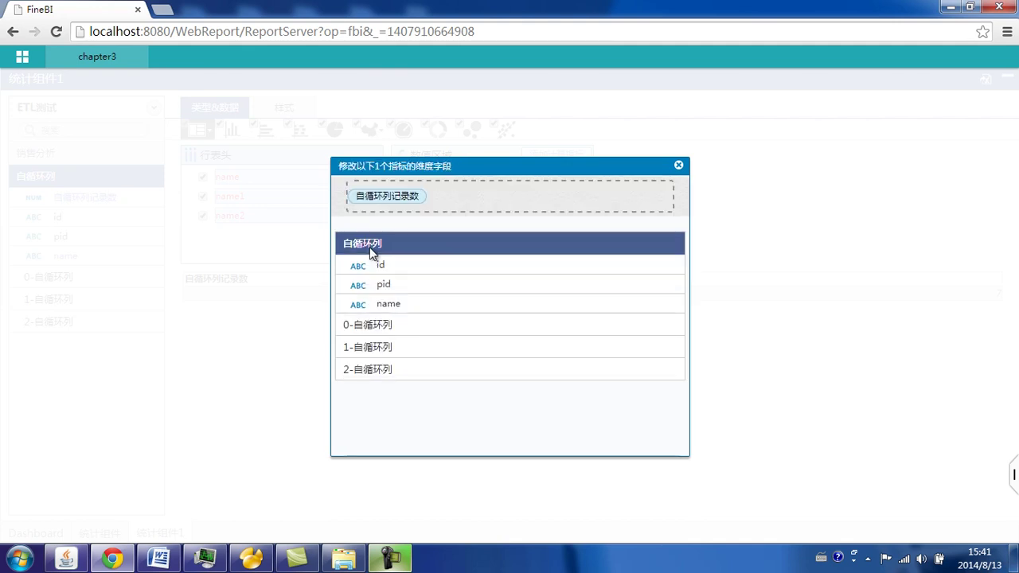
pyautogui.click(415, 309)
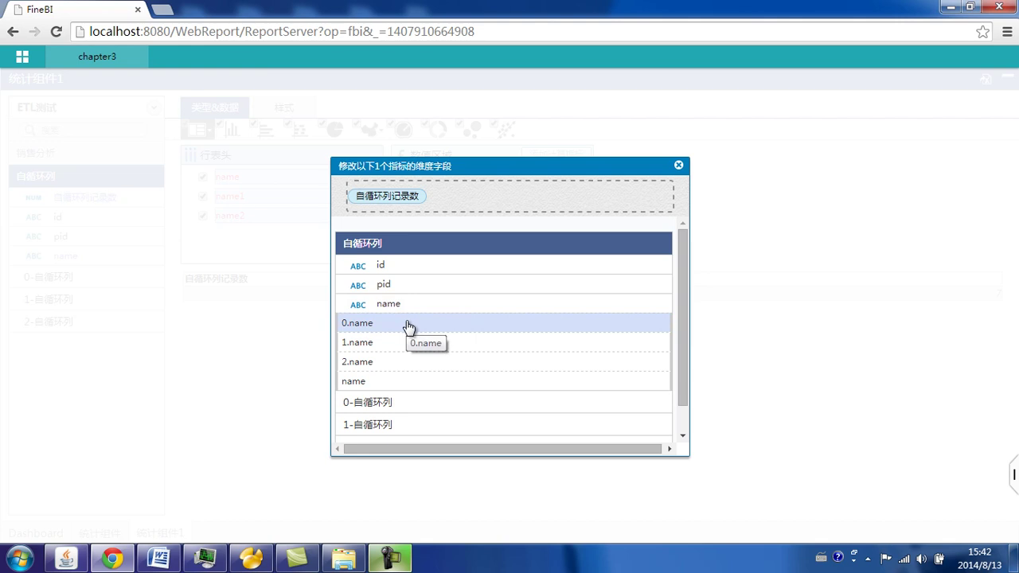
pyautogui.click(406, 324)
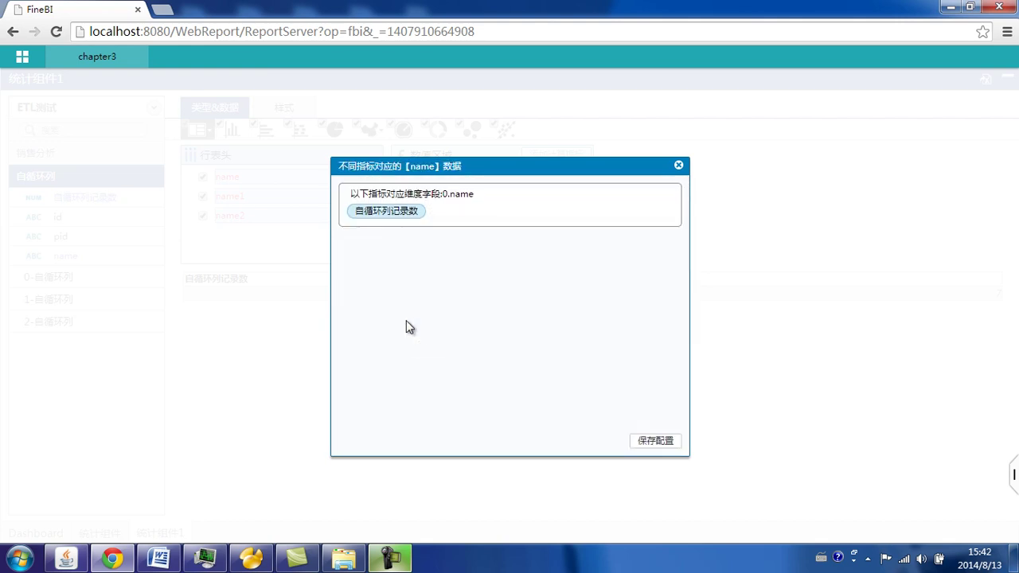
pyautogui.click(653, 441)
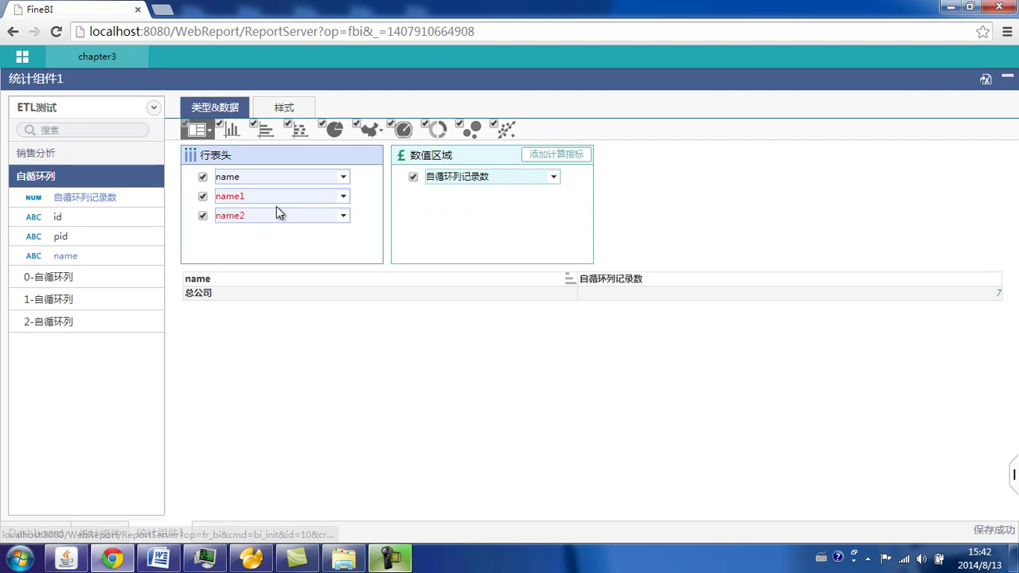
# Match the row header dimension name1 to the field 1.name for the 自循环列记录数 indicator and save the configuration.
pyautogui.click(343, 197)
pyautogui.click(402, 290)
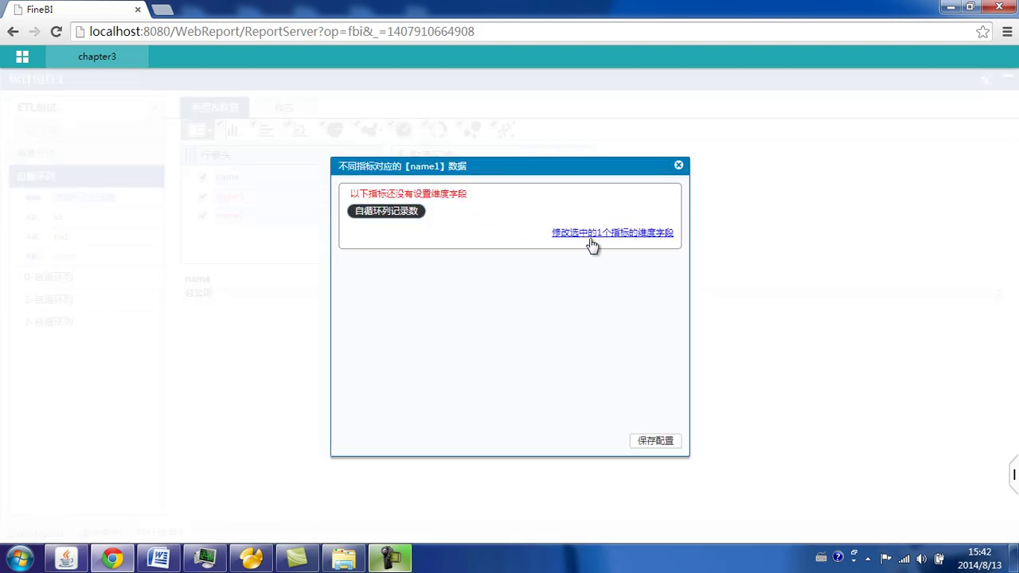
pyautogui.click(590, 233)
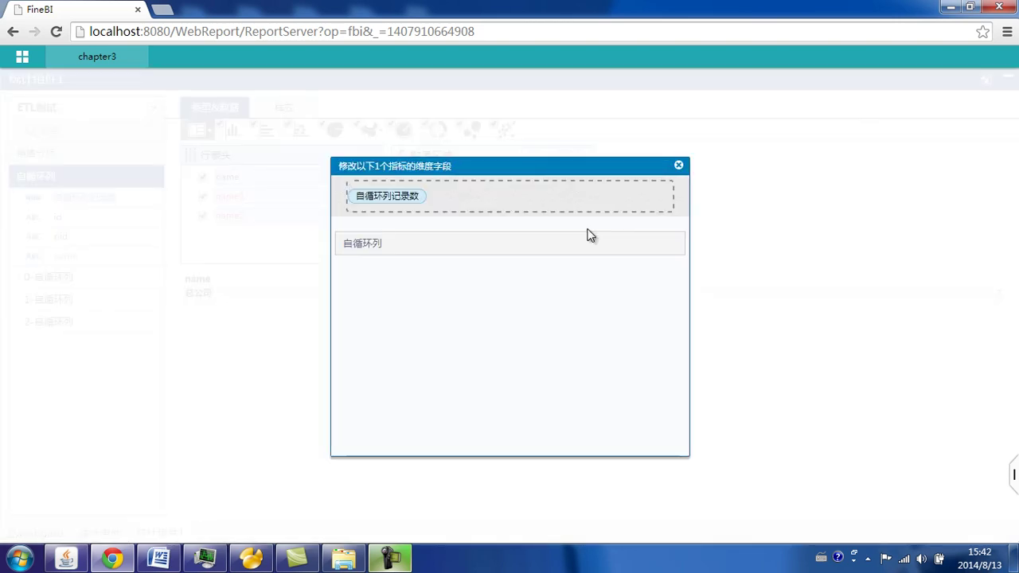
pyautogui.click(443, 248)
pyautogui.click(430, 308)
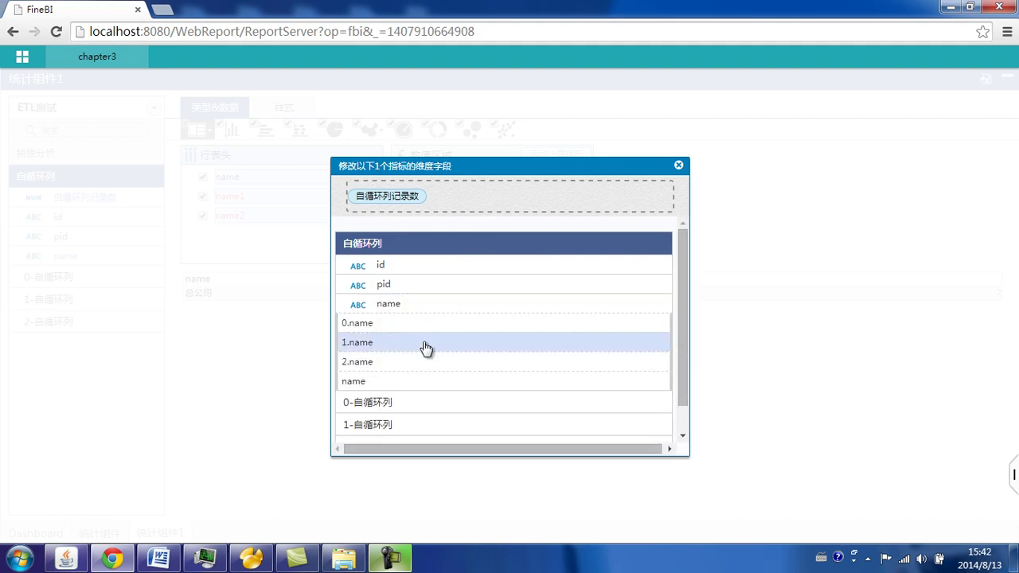
pyautogui.click(424, 345)
pyautogui.click(655, 440)
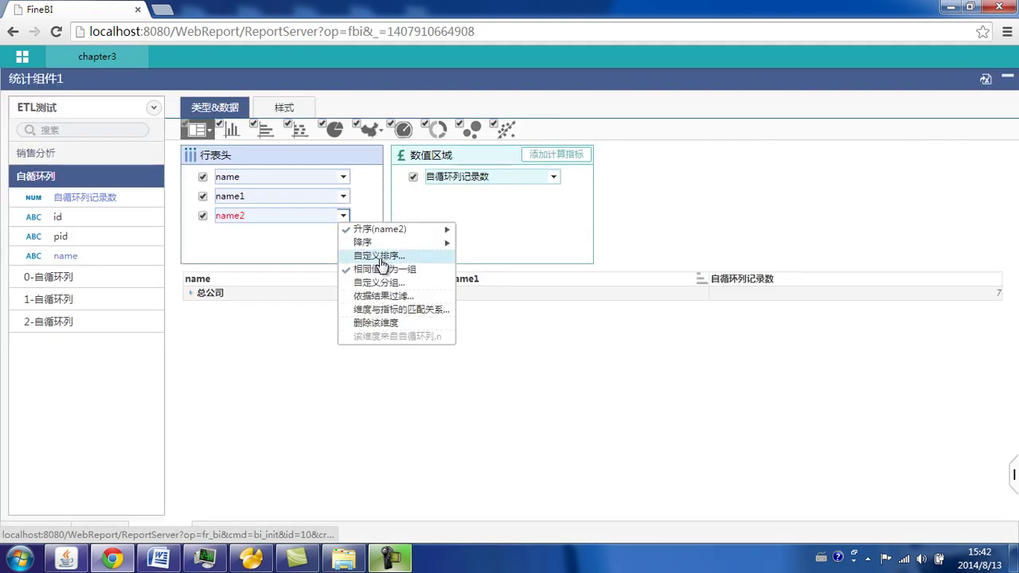
# Match the row header dimension name2 to the field 2.name for the 自循环列记录数 indicator and save the configuration.
pyautogui.click(390, 310)
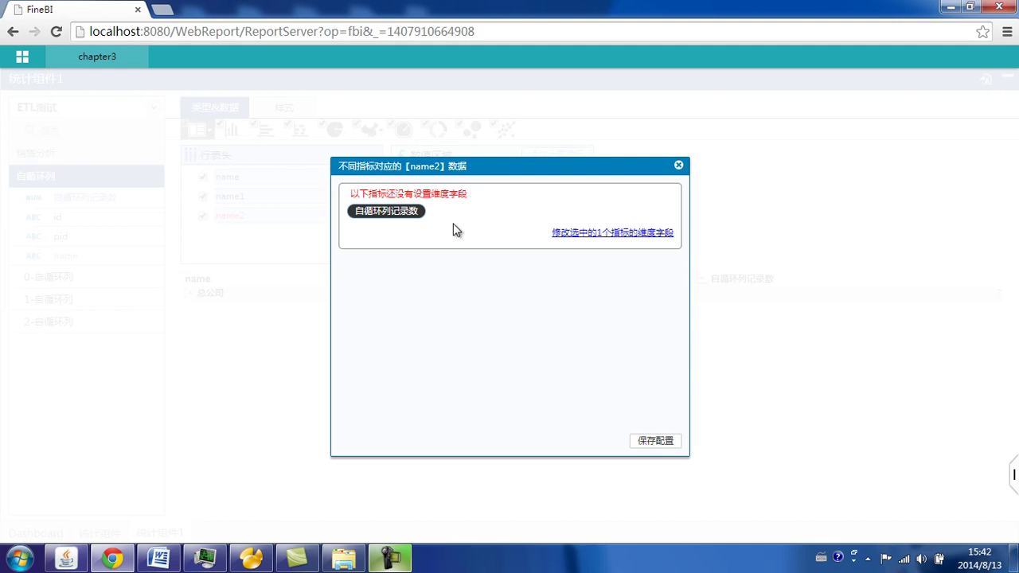
pyautogui.click(579, 237)
pyautogui.click(382, 246)
pyautogui.click(422, 307)
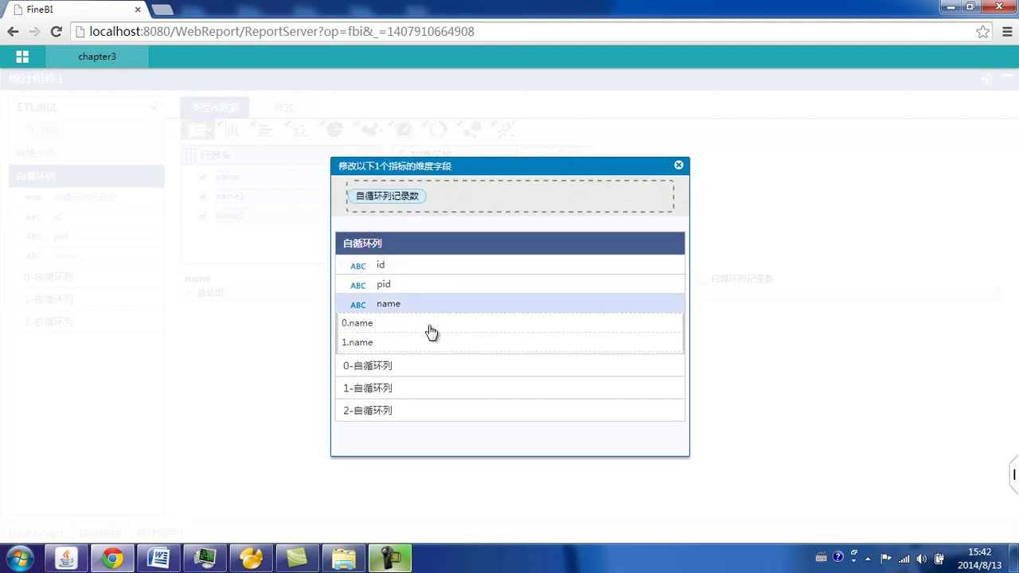
pyautogui.click(412, 362)
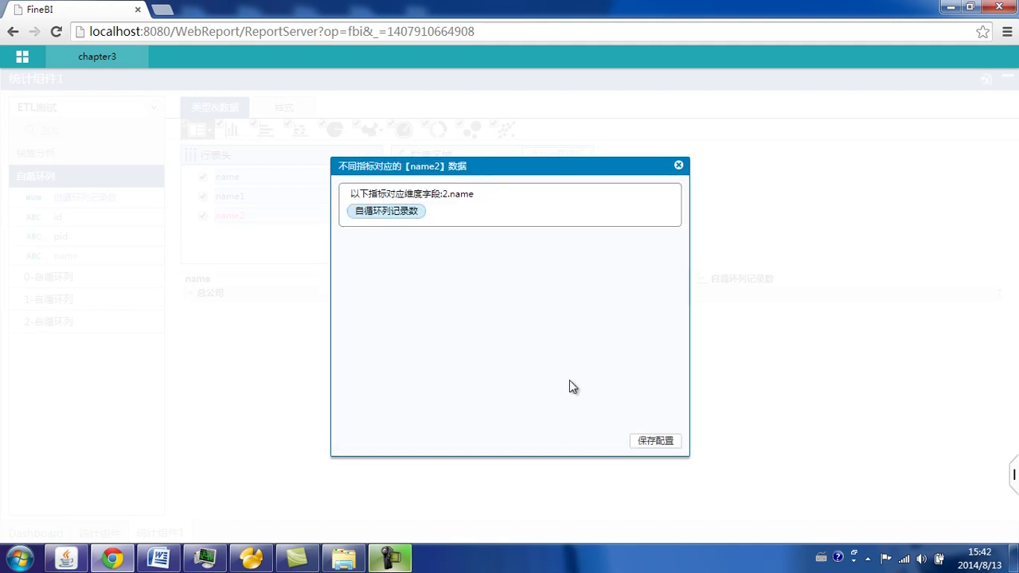
pyautogui.click(654, 441)
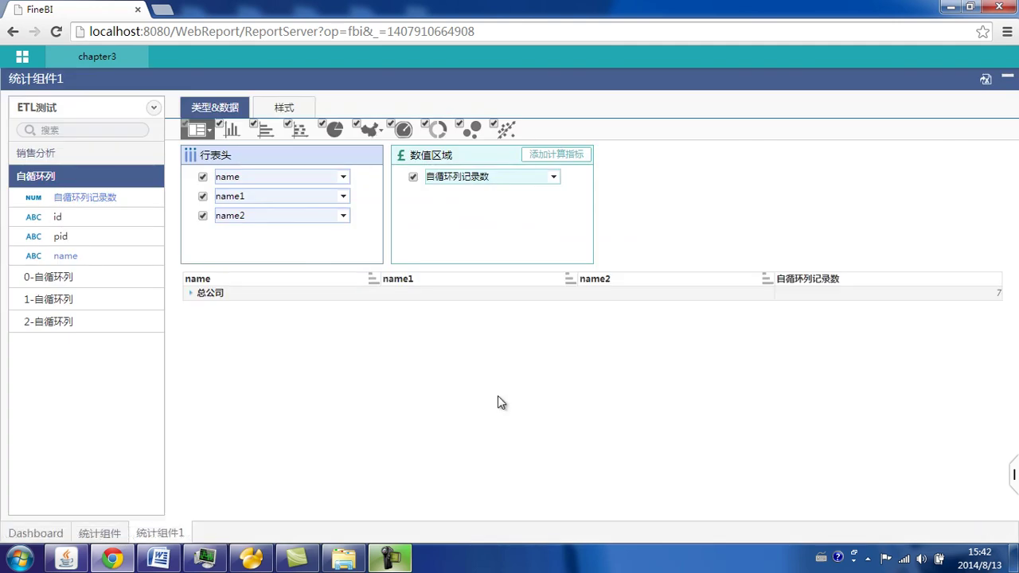
# Set the table style to expand all nodes by default (默认展开所有节点) and return to the type and data settings.
pyautogui.click(296, 109)
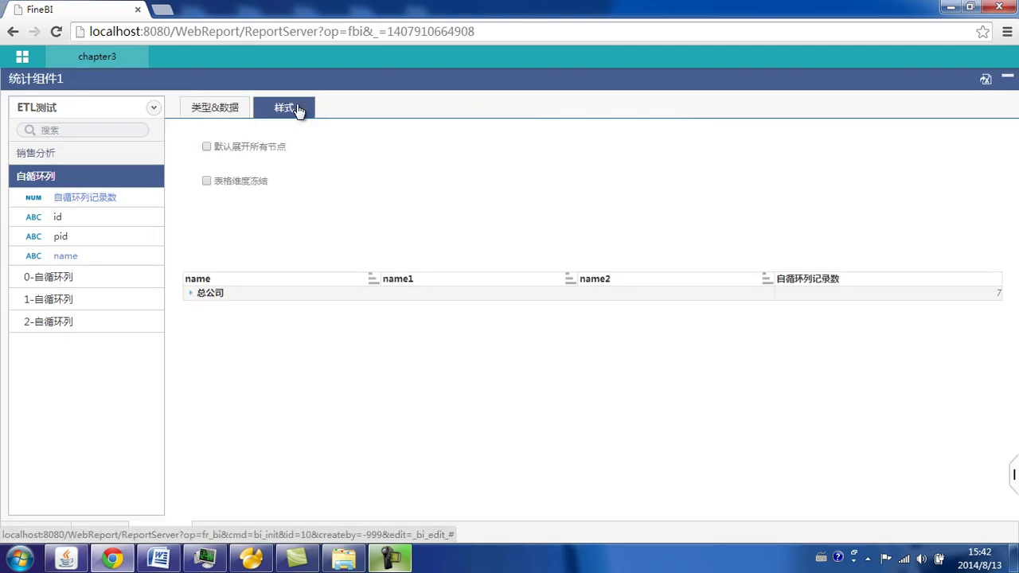
pyautogui.click(207, 147)
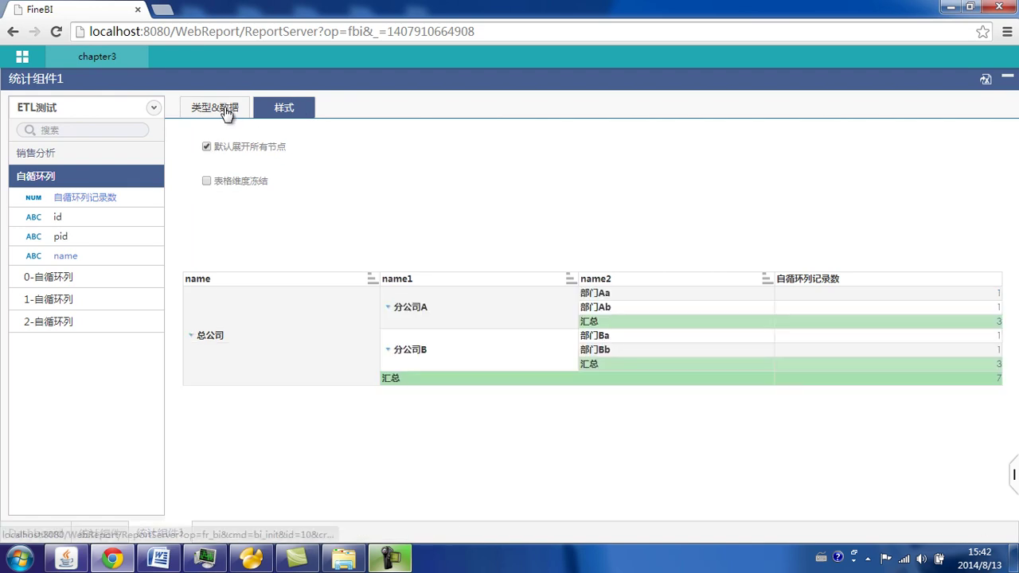
pyautogui.click(225, 112)
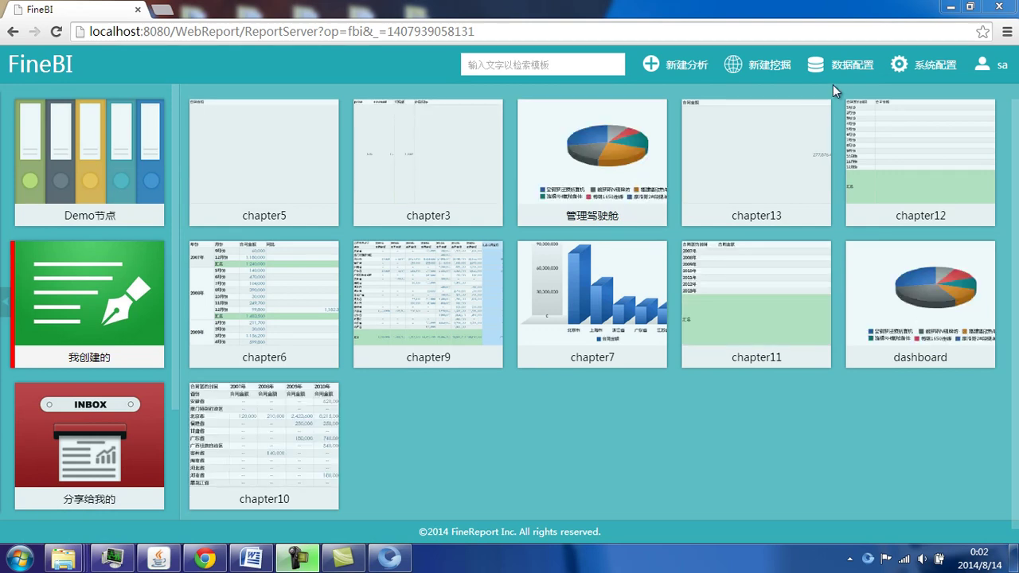
# In ETL数据转化, create a server dataset named test from the FRDemo connection with the SQL "select * from contract".
pyautogui.click(854, 70)
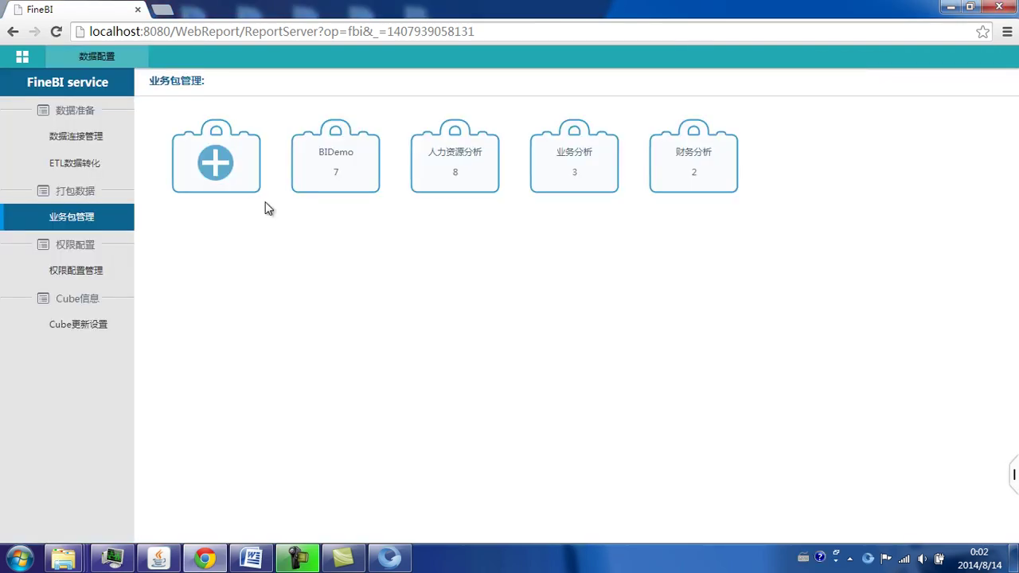
pyautogui.click(70, 172)
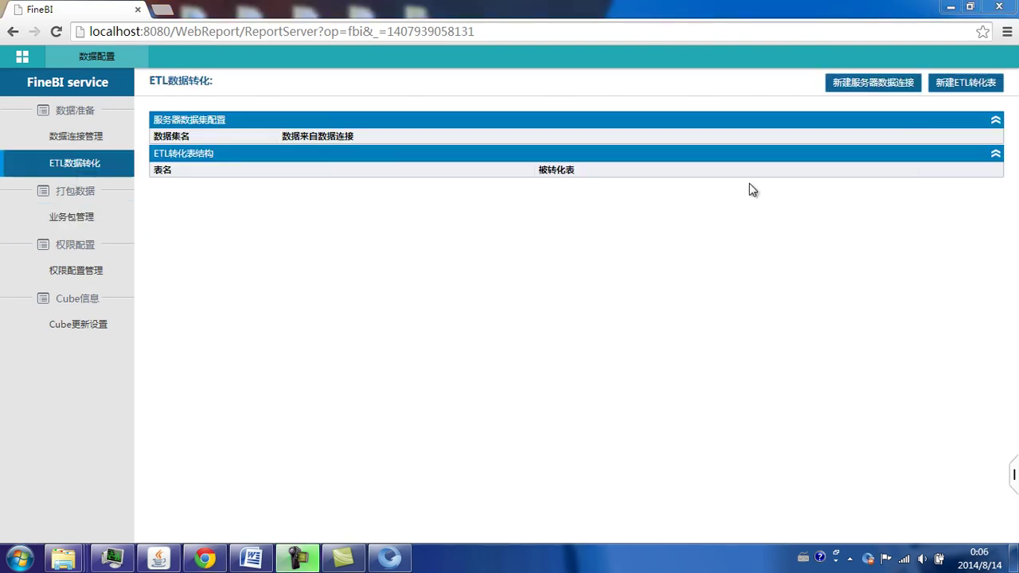
pyautogui.click(873, 83)
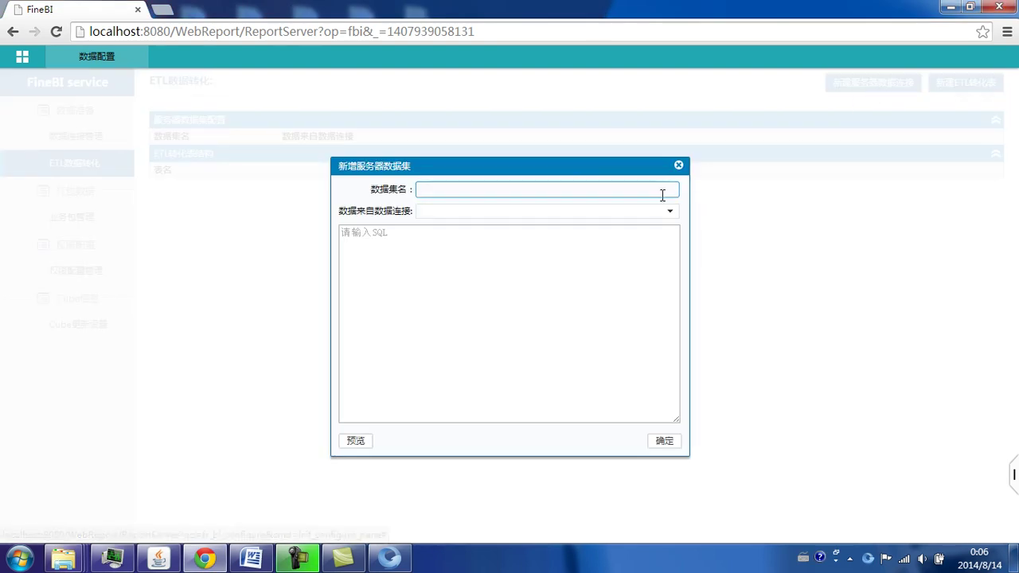
pyautogui.click(502, 216)
pyautogui.click(494, 234)
pyautogui.click(412, 251)
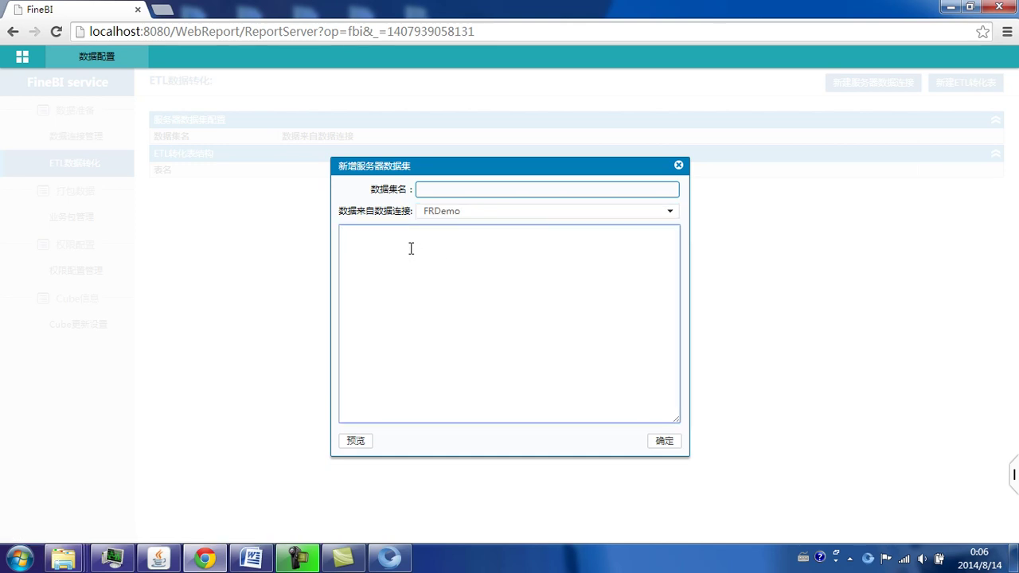
pyautogui.write('select * from contract')
pyautogui.click(447, 188)
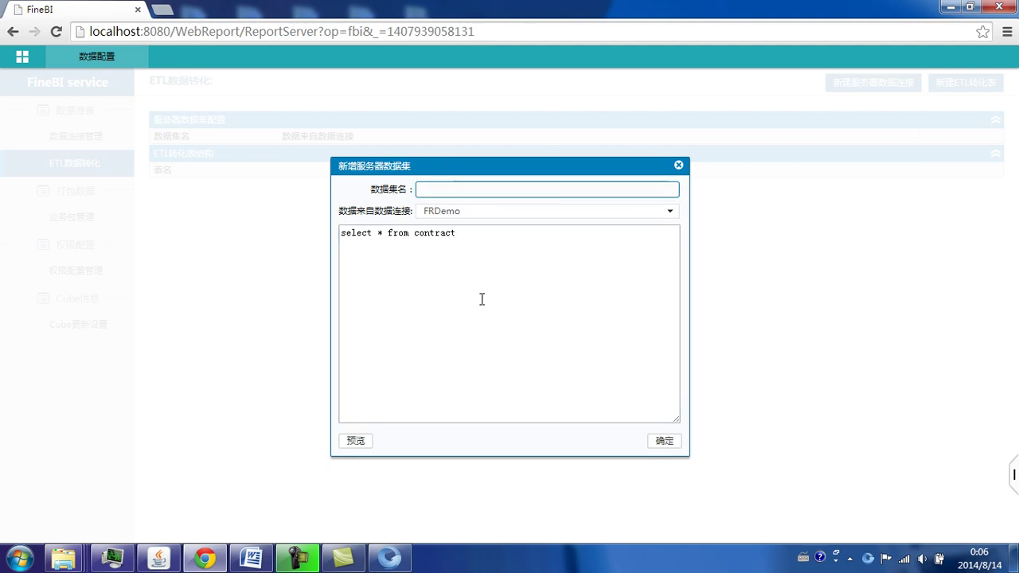
pyautogui.write('test')
pyautogui.click(667, 443)
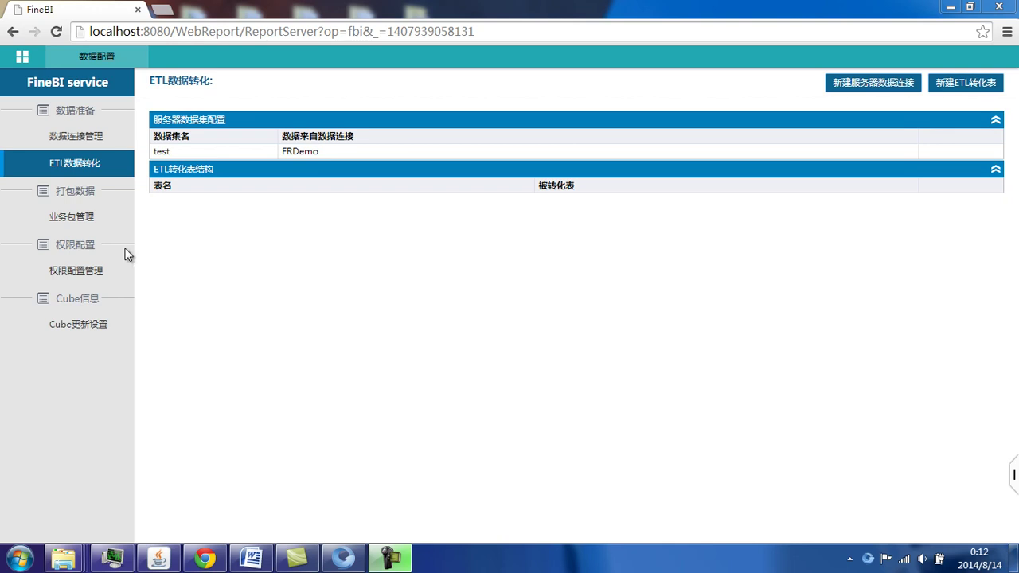
# Add the server dataset test to the selected tables of the BIDemo business package.
pyautogui.click(74, 222)
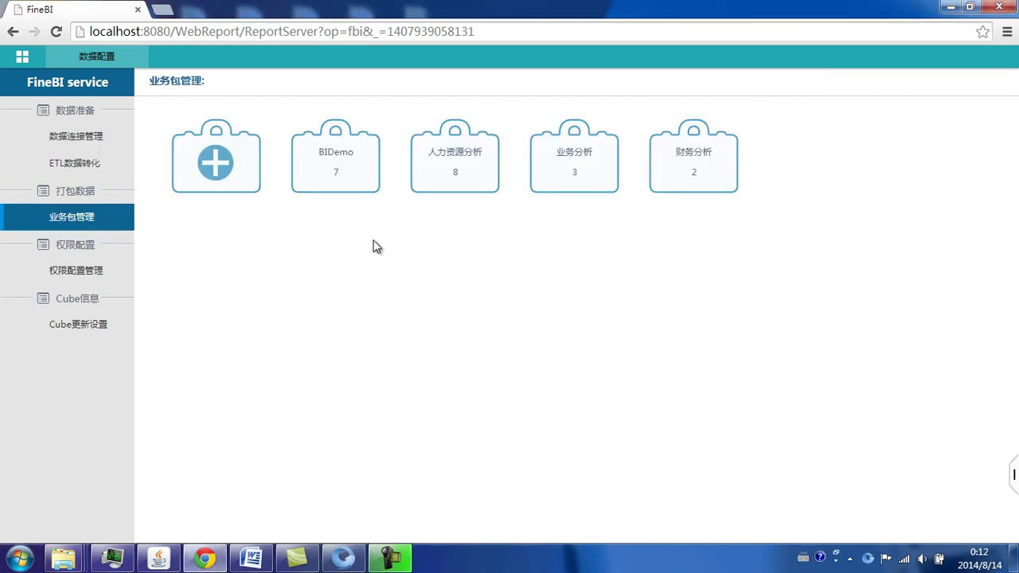
pyautogui.click(329, 164)
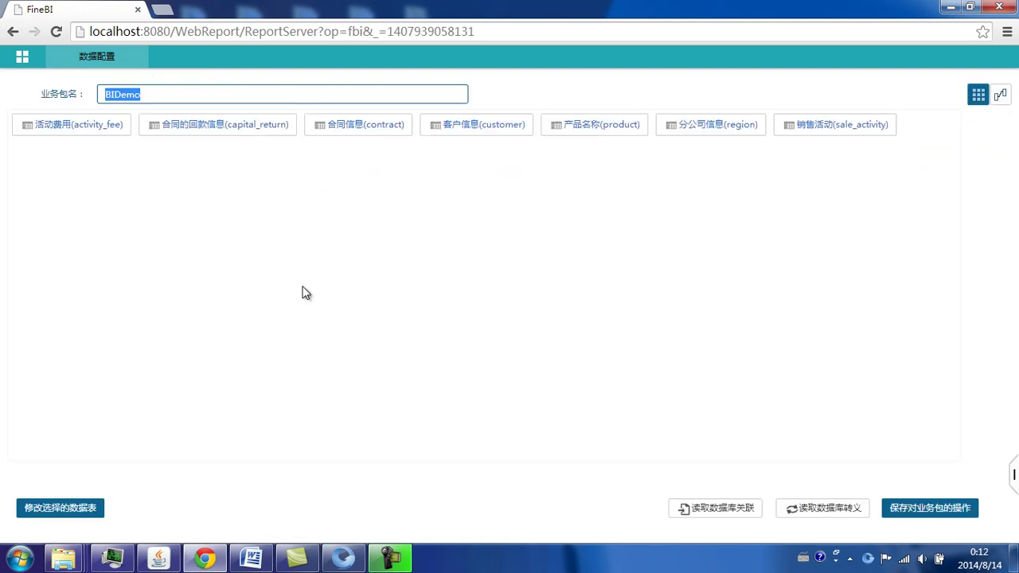
pyautogui.click(60, 513)
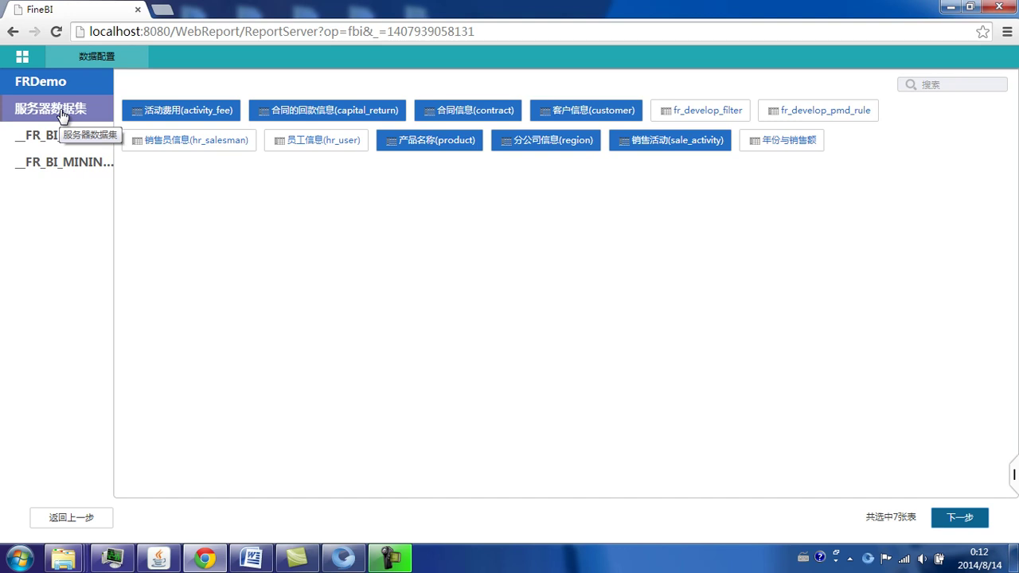
pyautogui.click(62, 116)
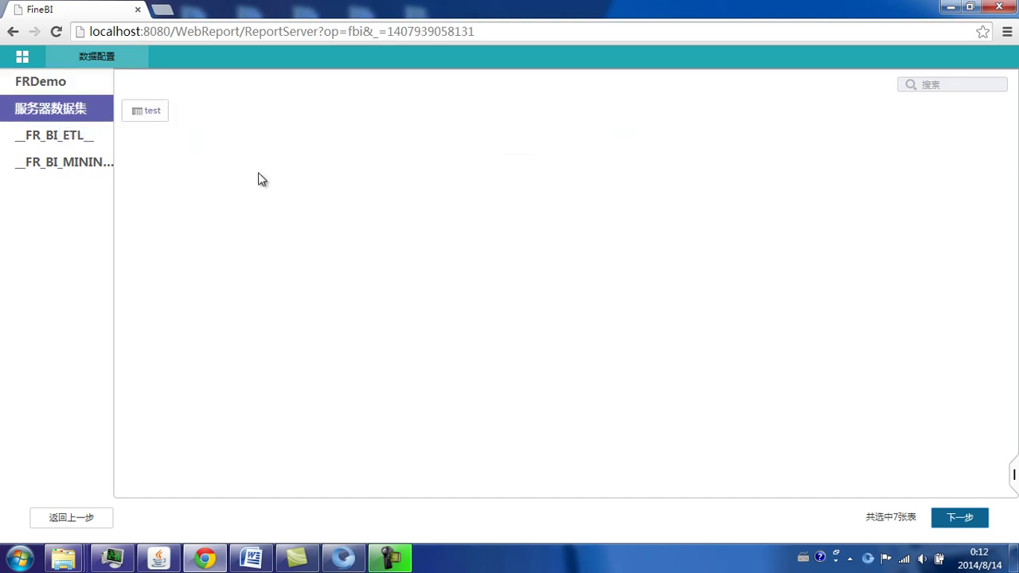
pyautogui.click(155, 113)
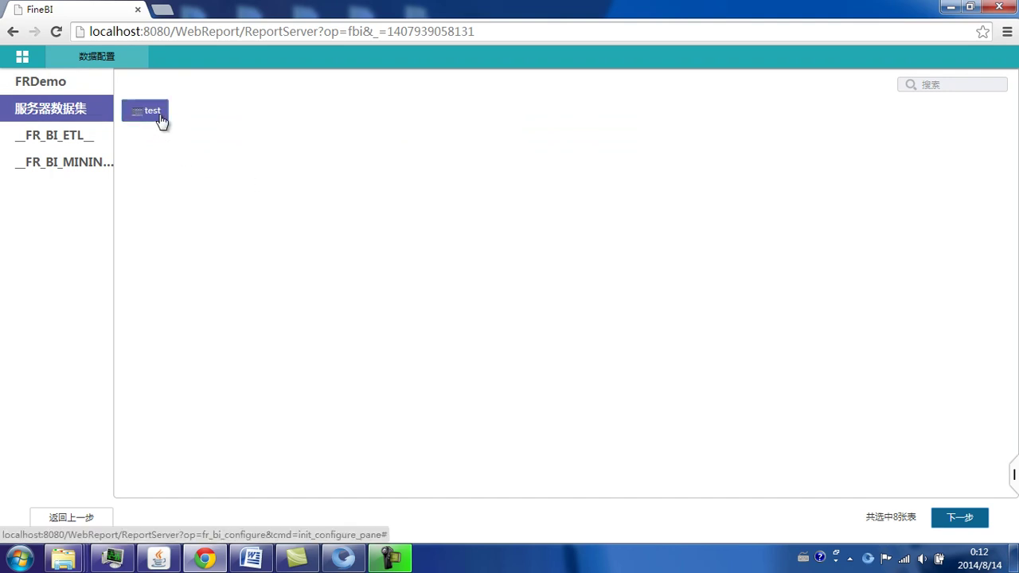
pyautogui.click(960, 517)
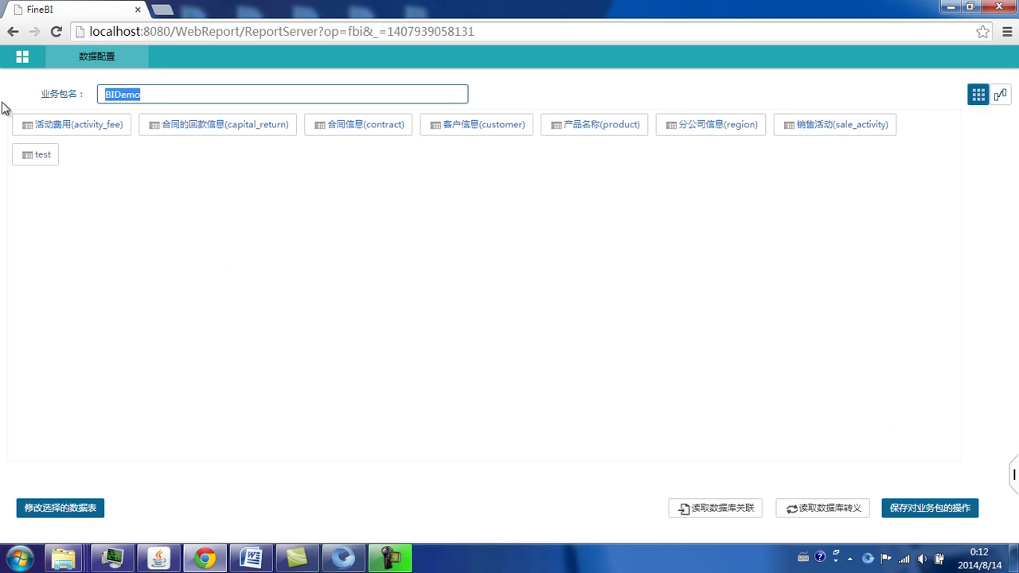